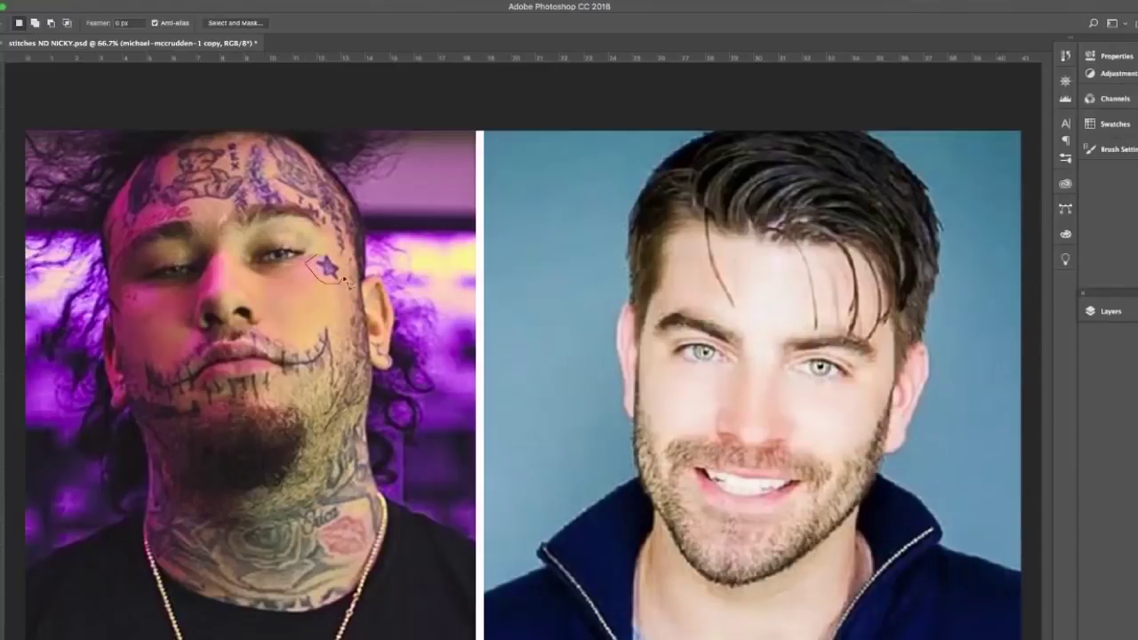
Step: Drag the lassoed purple star onto the smiling man's cheek and copy it to its own layer
key(v)
drag(329, 263, 854, 384)
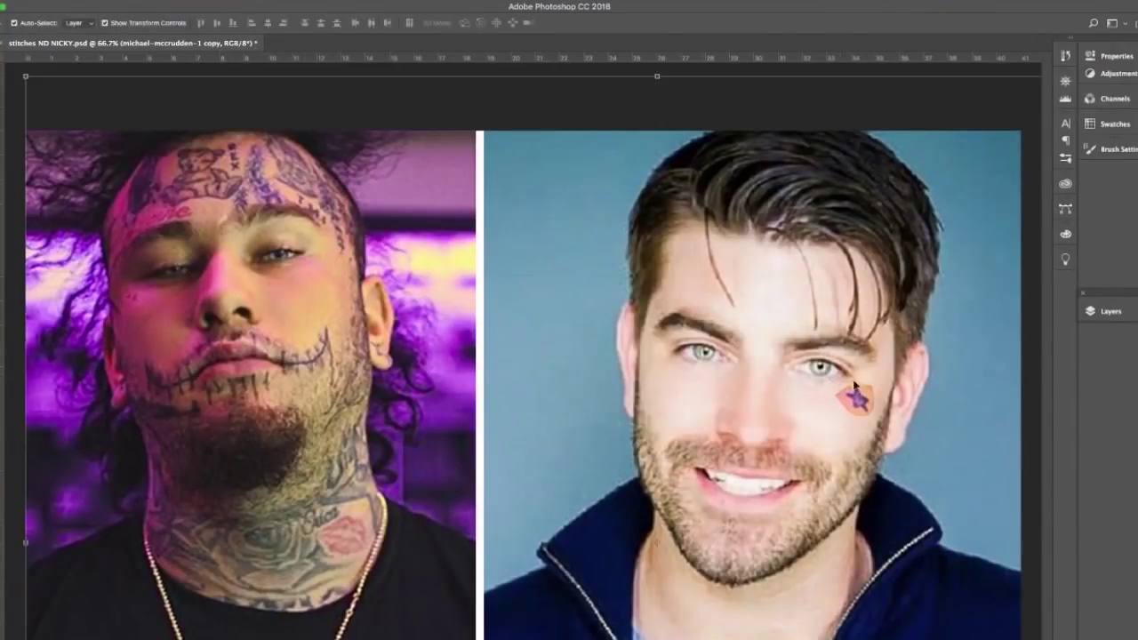
key(ctrl+j)
Step: Brighten the star's highlights with Levels so it suits his skin
key(ctrl+l)
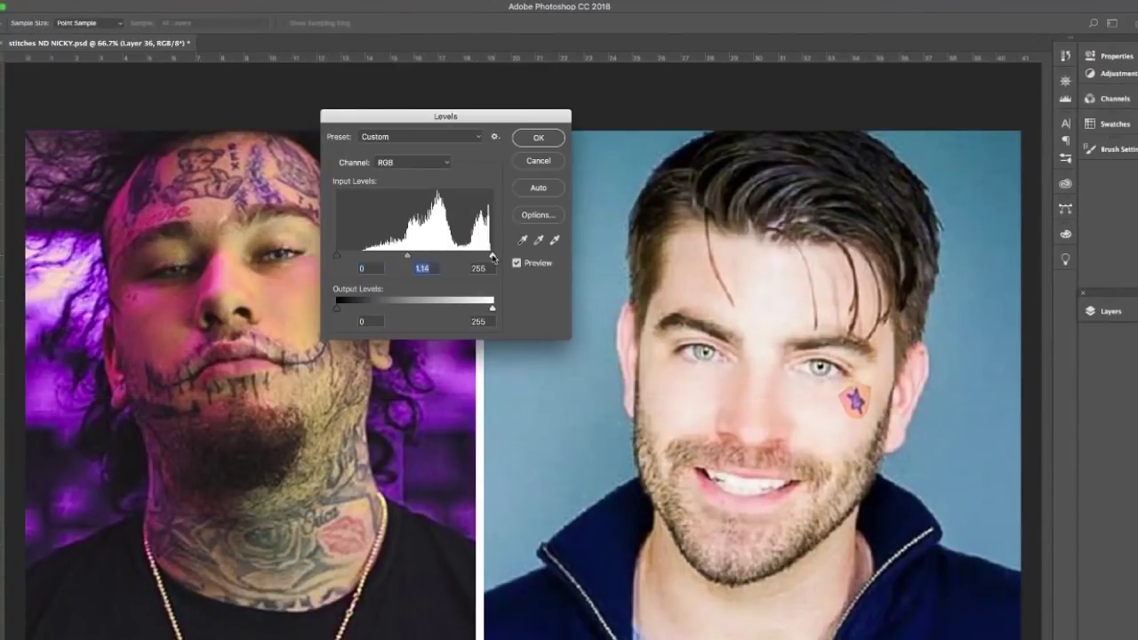
drag(492, 258, 485, 257)
key(Tab)
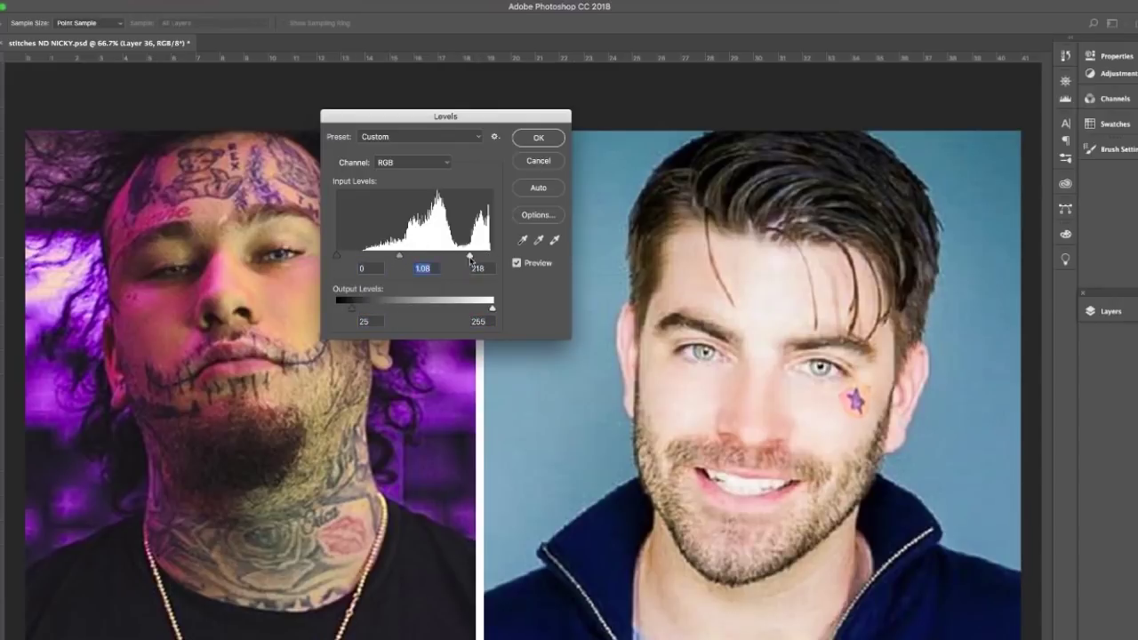
key(Return)
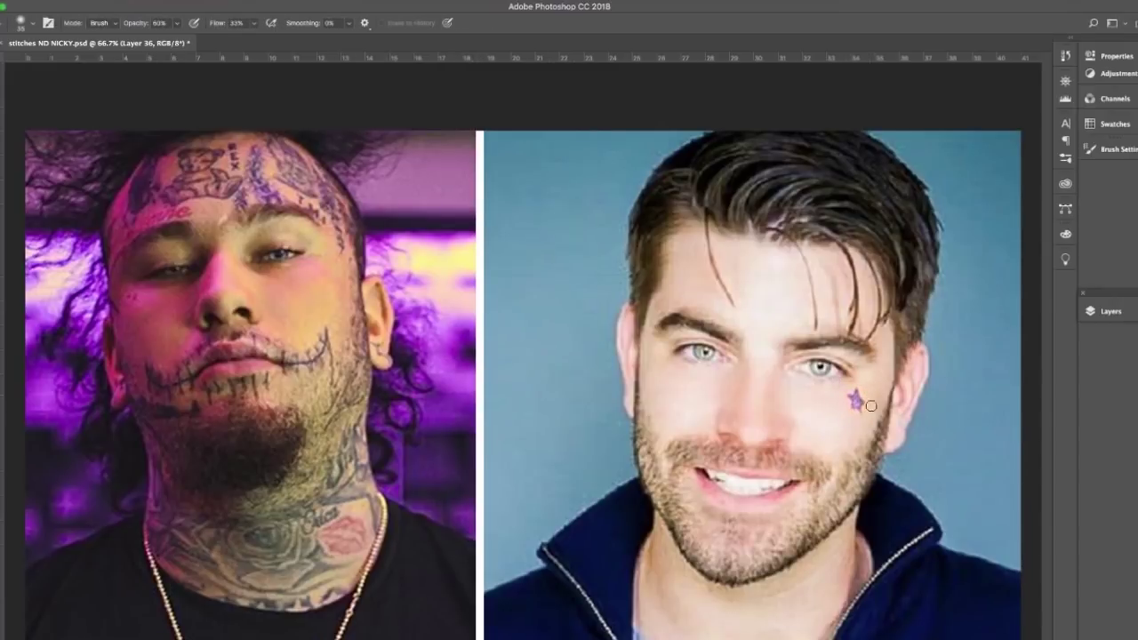
key(ctrl+l)
key(Escape)
Step: Lasso the left man's mouth stitches, copy them to a new layer, and resize them onto a mouth corner
key(l)
mouse_move(284, 342)
mouse_down()
mouse_move(339, 339)
mouse_move(841, 473)
mouse_up()
key(ctrl+j)
key(v)
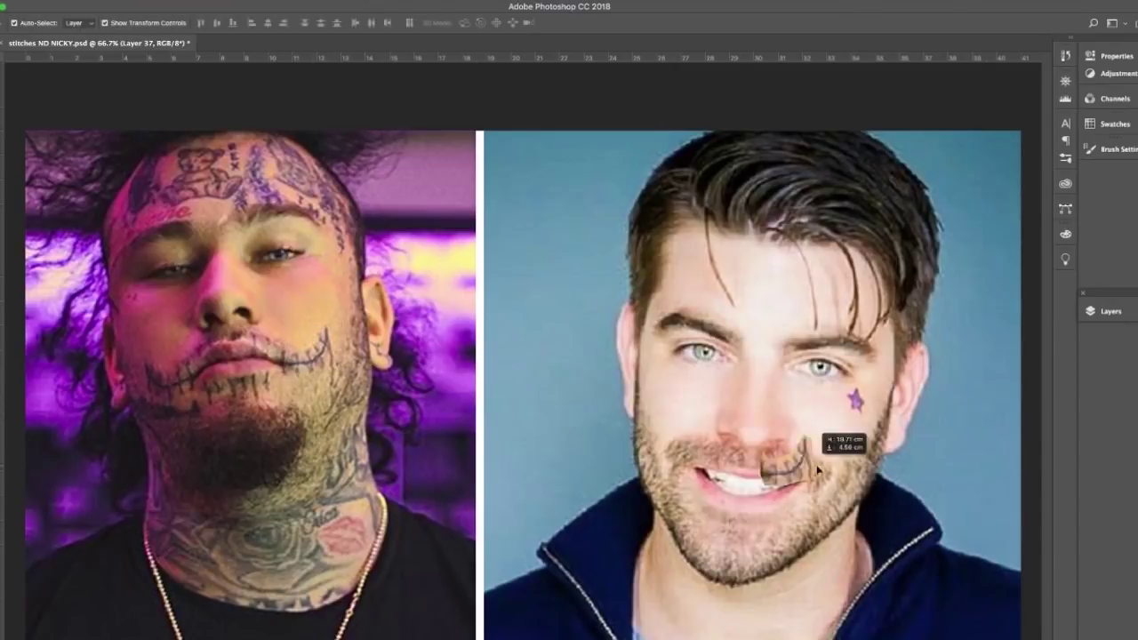
key(ctrl+t)
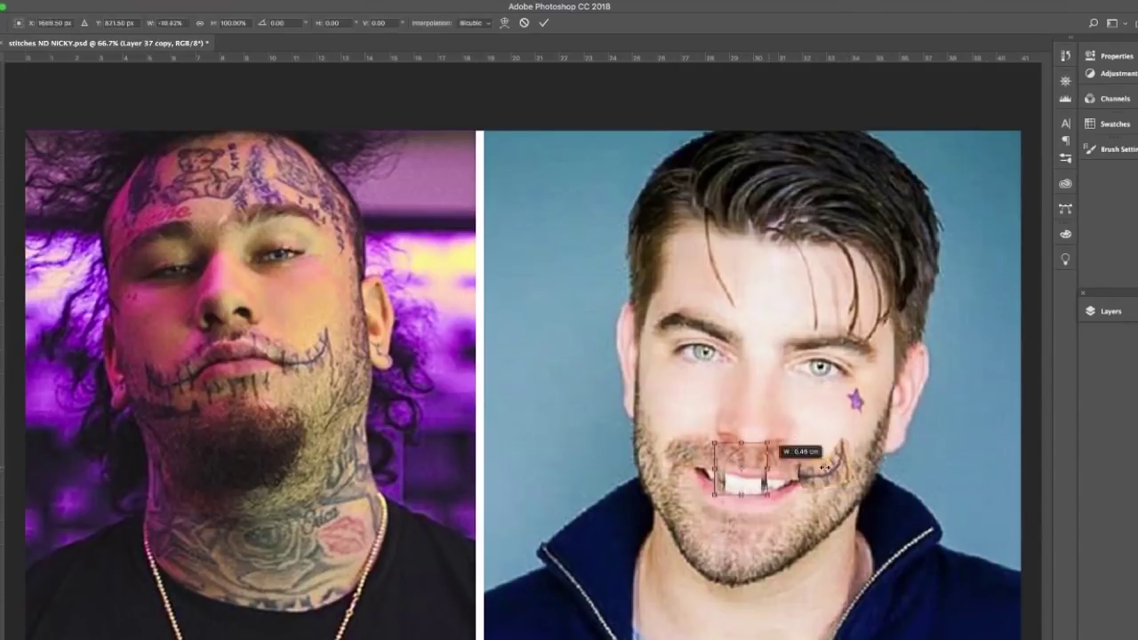
key(Return)
Step: Clone away tattoo lines on the left man's jaw, then select the right-side stitches for reshaping
key(s)
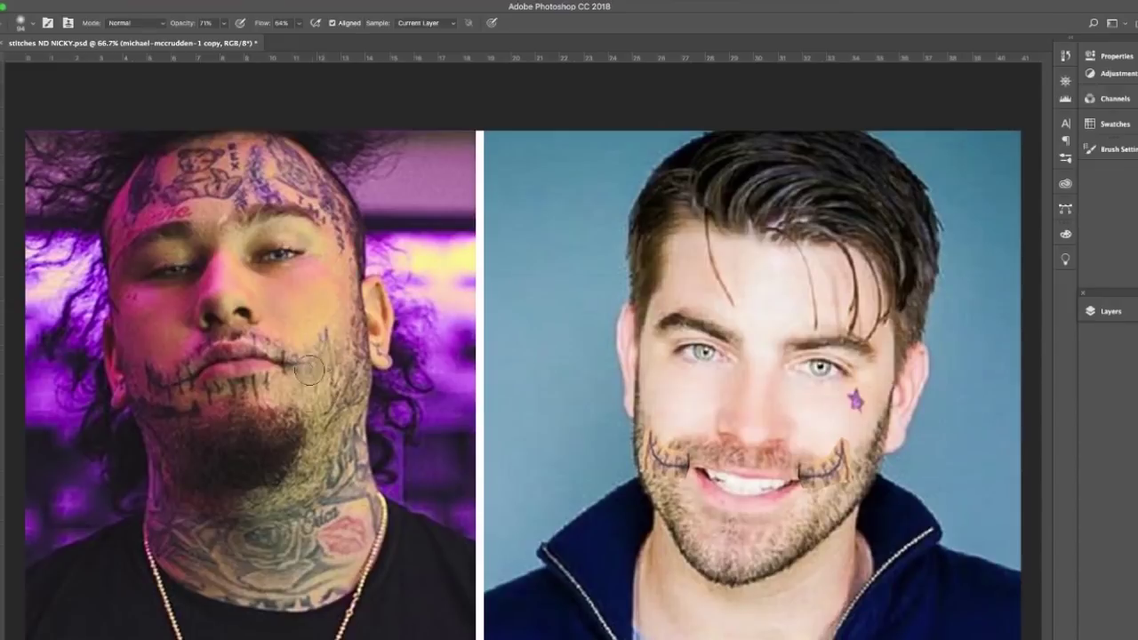
drag(323, 391, 312, 386)
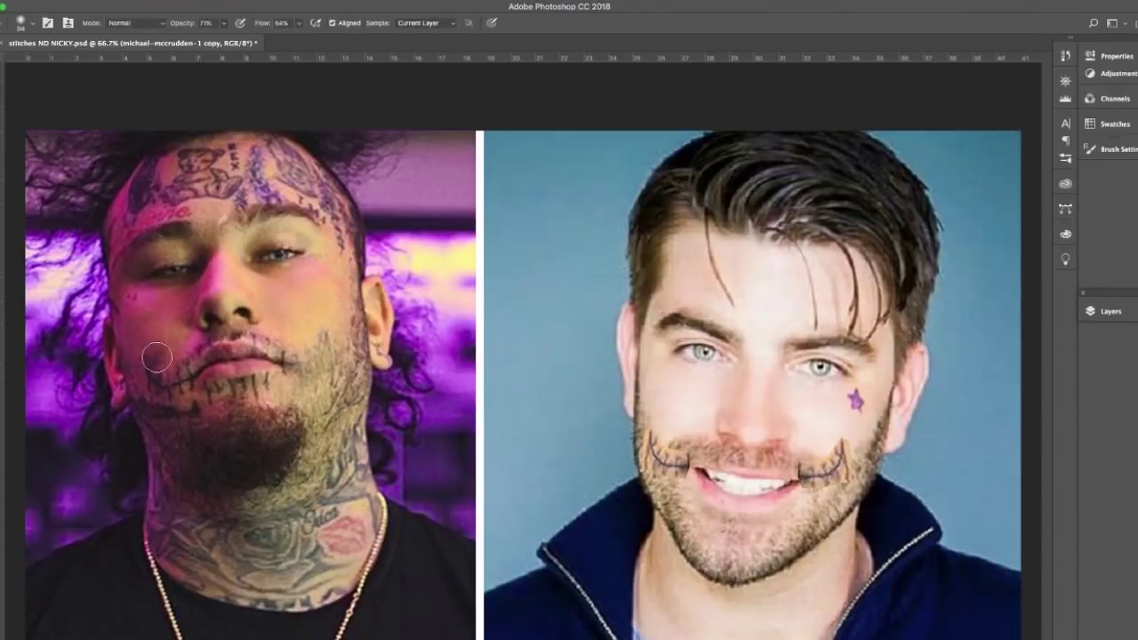
key(j)
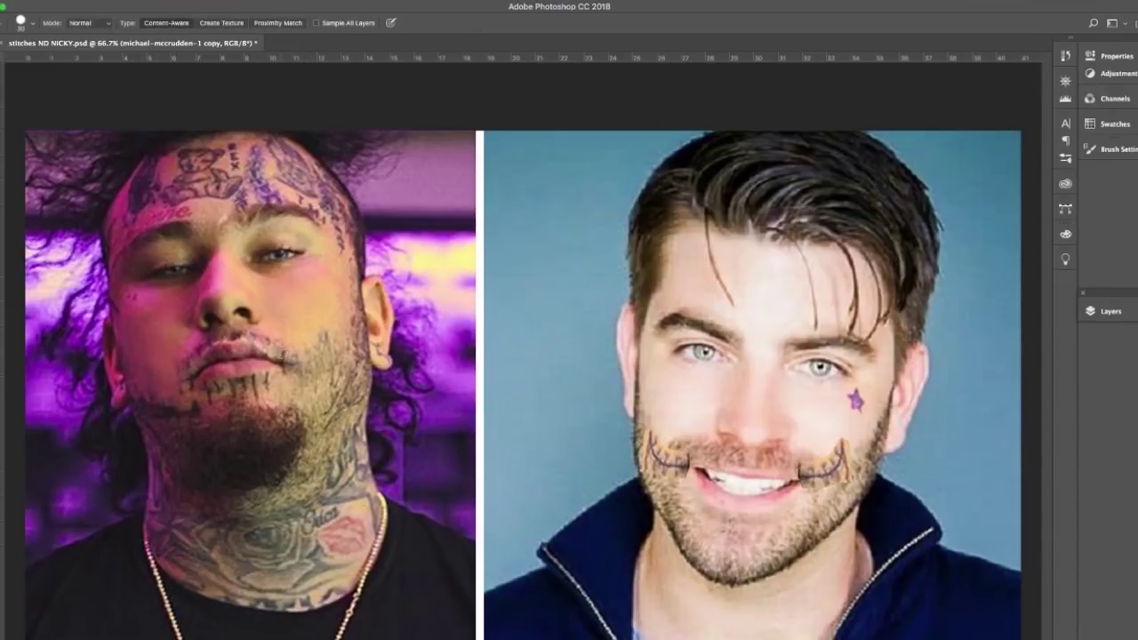
click(310, 340)
key(v)
click(826, 467)
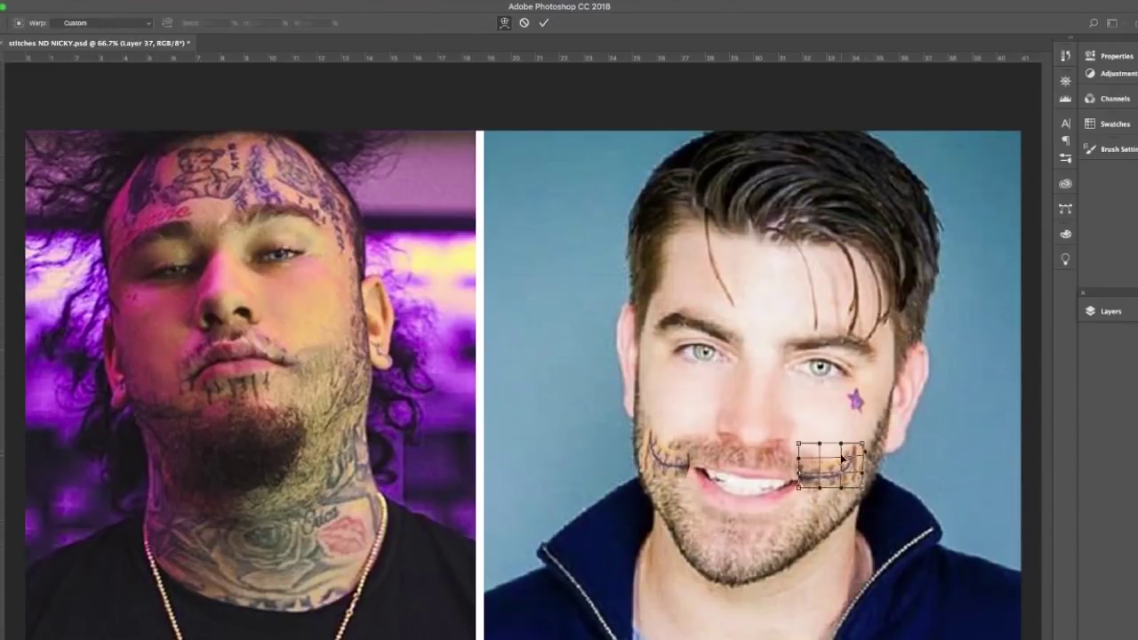
Step: Tone the right-side mouth stitches with Curves and Color Balance to match his skin
key(ctrl+l)
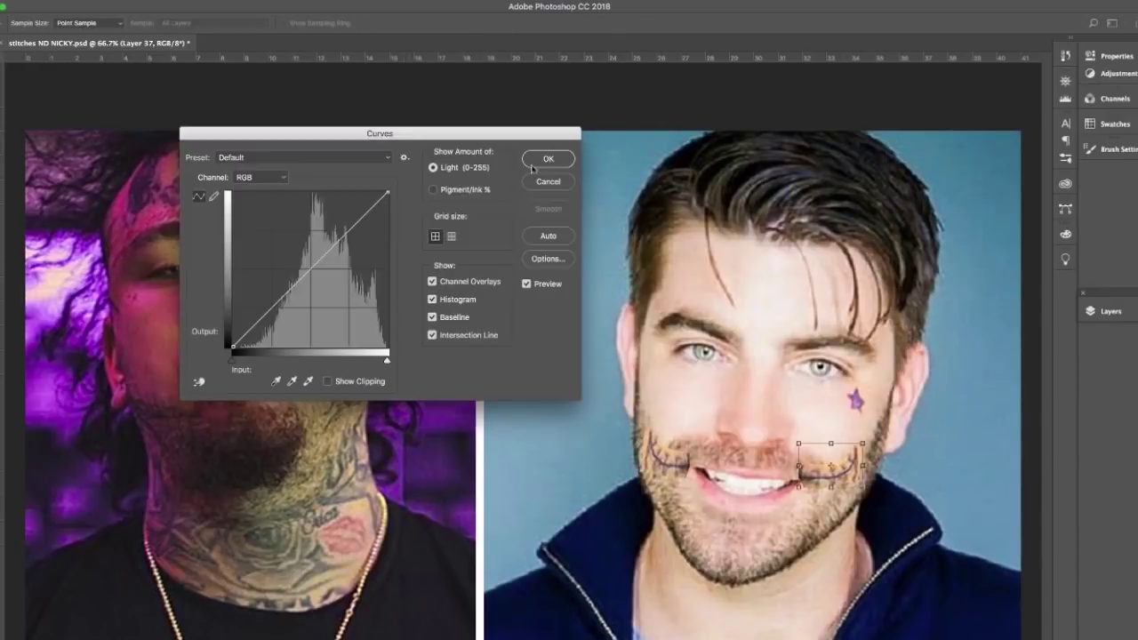
key(Escape)
key(ctrl+m)
click(549, 159)
key(b)
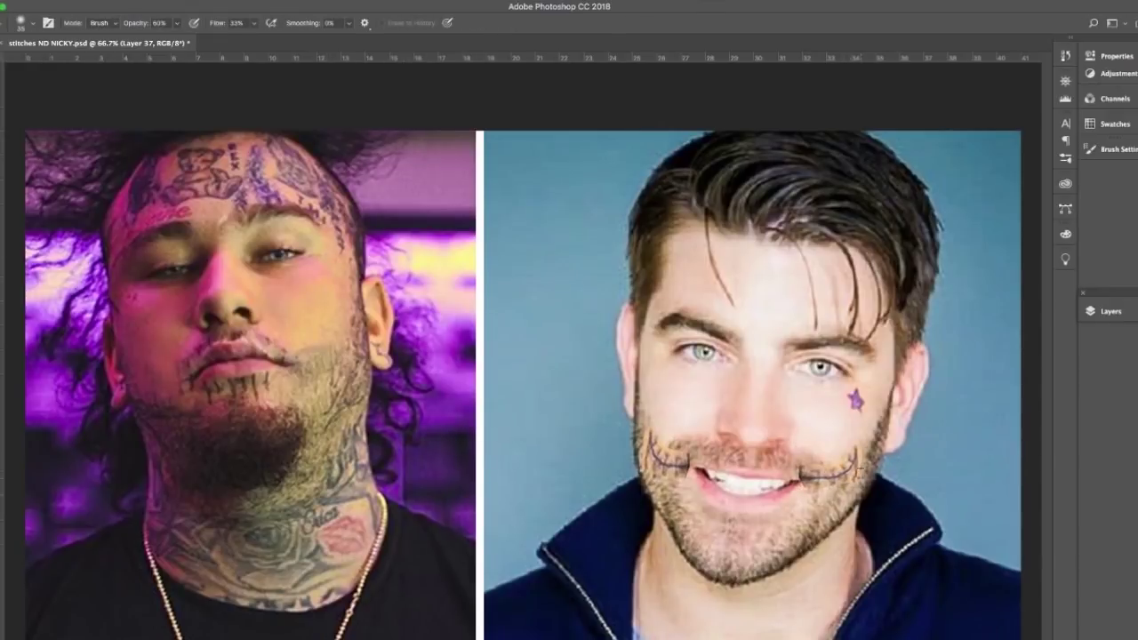
key(ctrl+l)
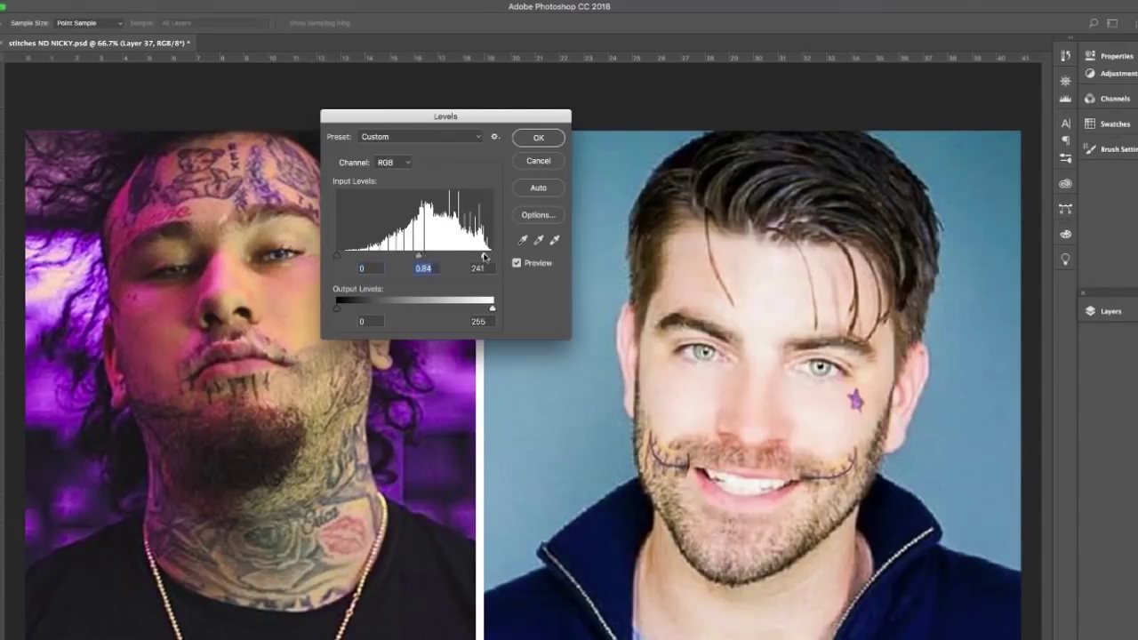
key(Escape)
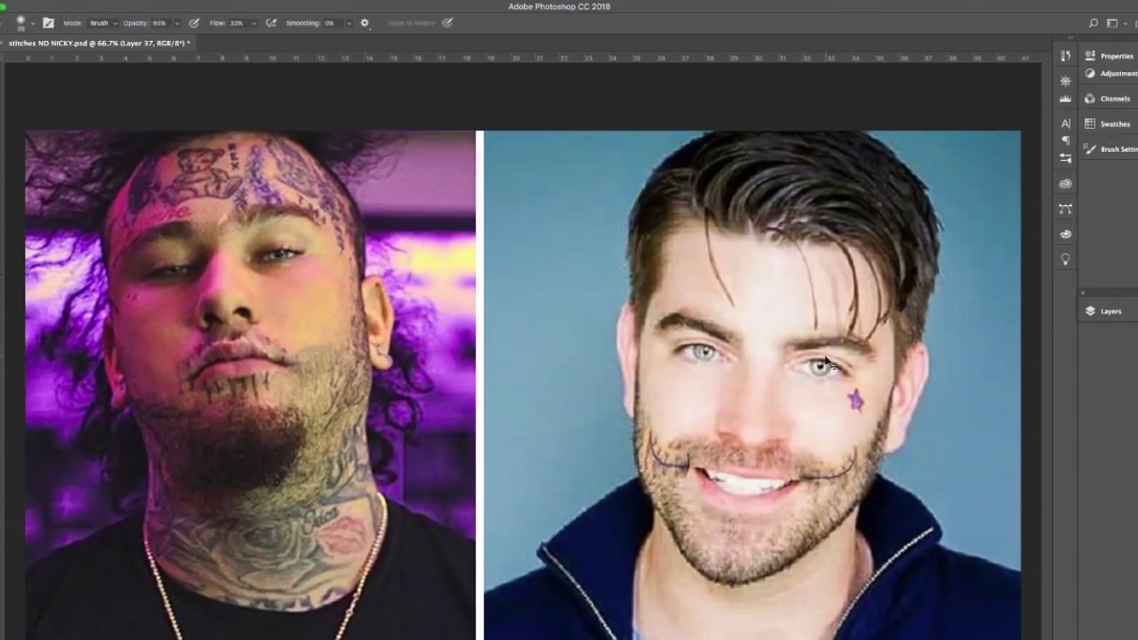
key(ctrl+m)
key(Escape)
key(ctrl+b)
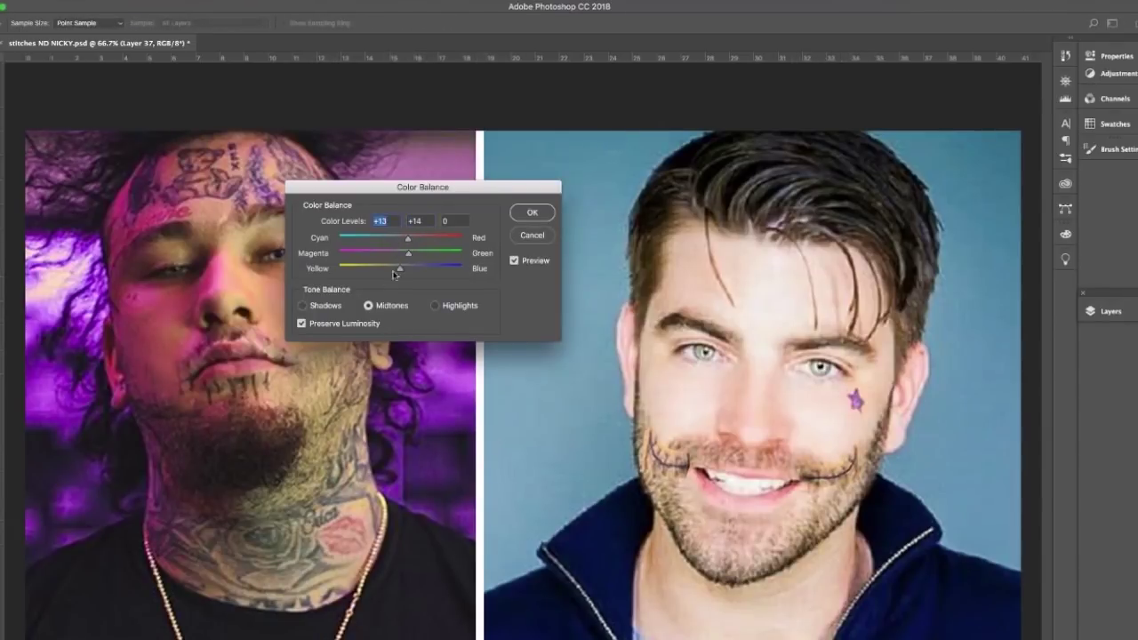
key(Return)
Step: Select the left mouth stitch copy and check its Levels, Curves and Hue/Saturation
key(v)
click(662, 448)
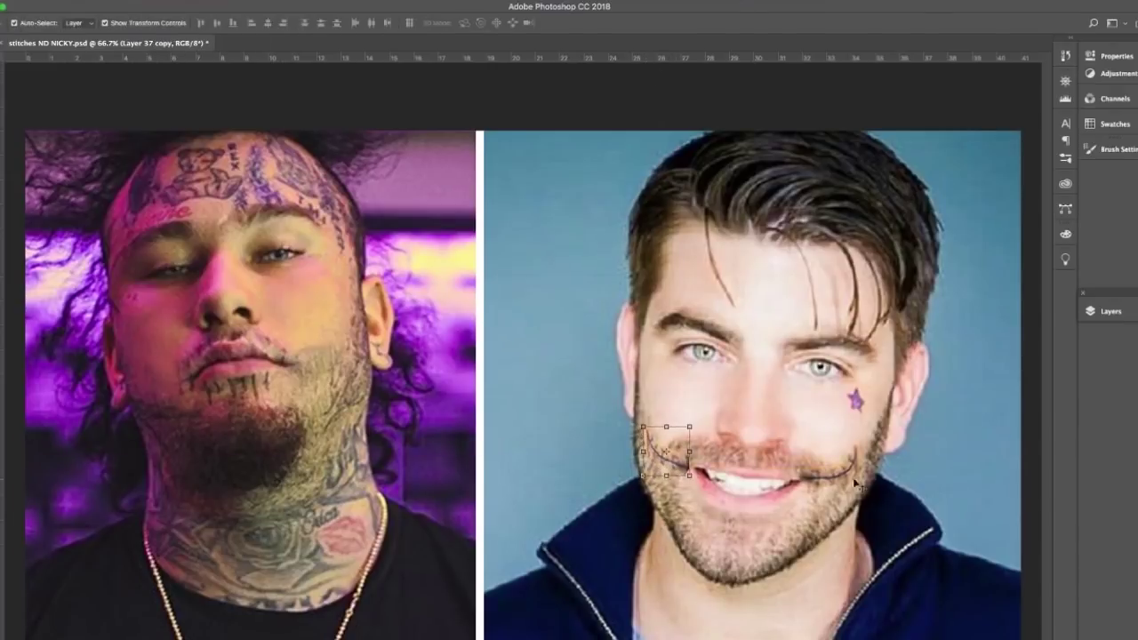
key(ctrl+l)
key(Escape)
key(ctrl+m)
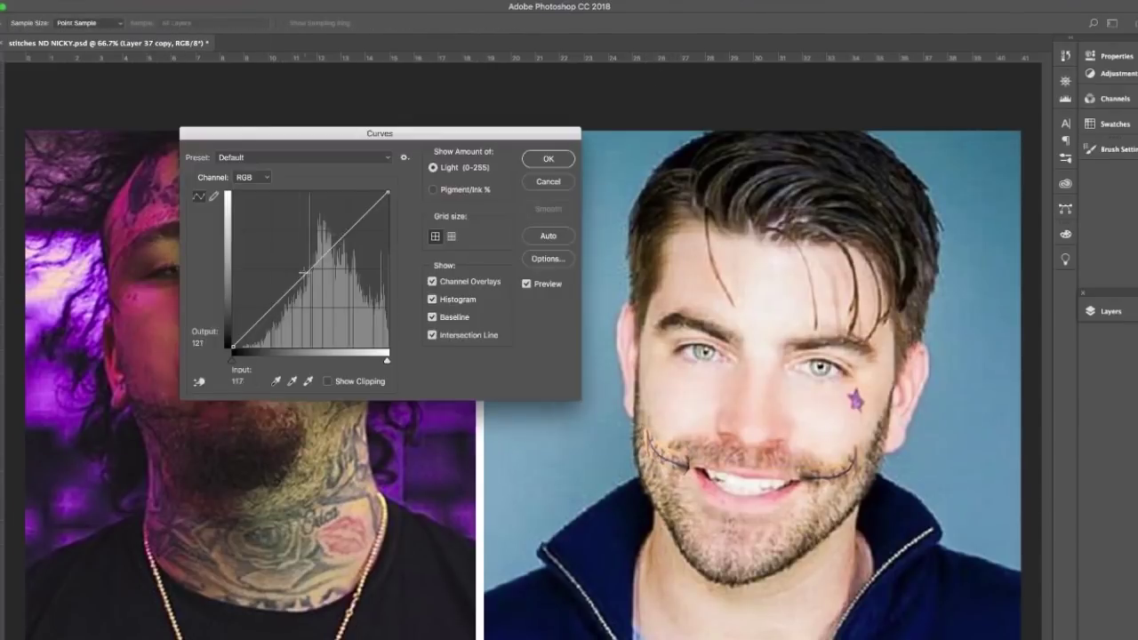
key(Escape)
key(ctrl+u)
key(Escape)
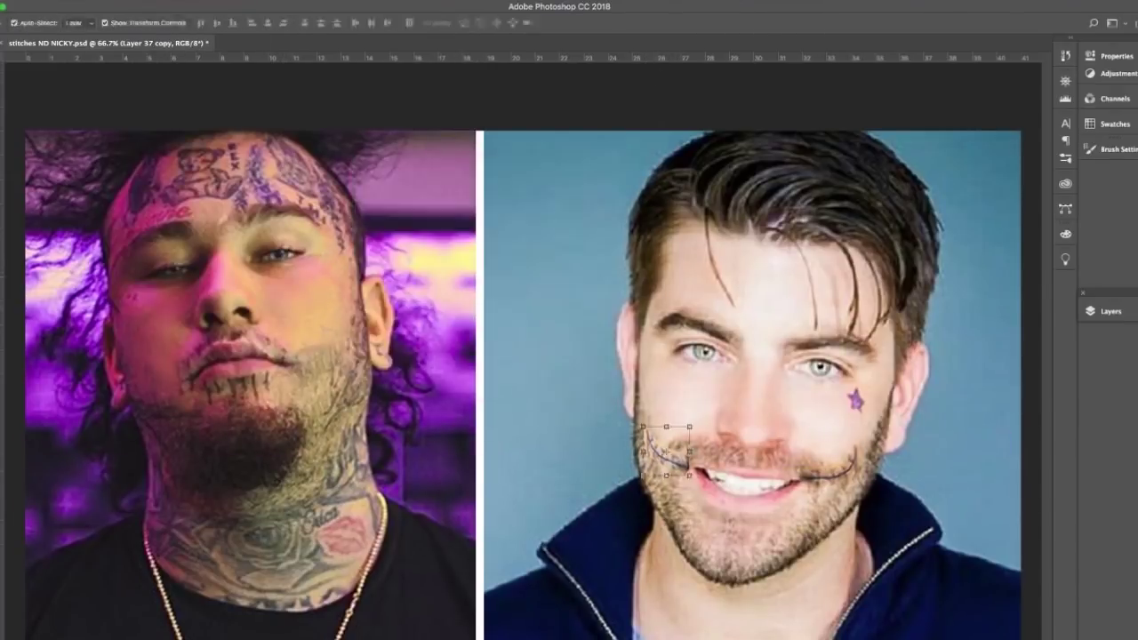
key(b)
key(o)
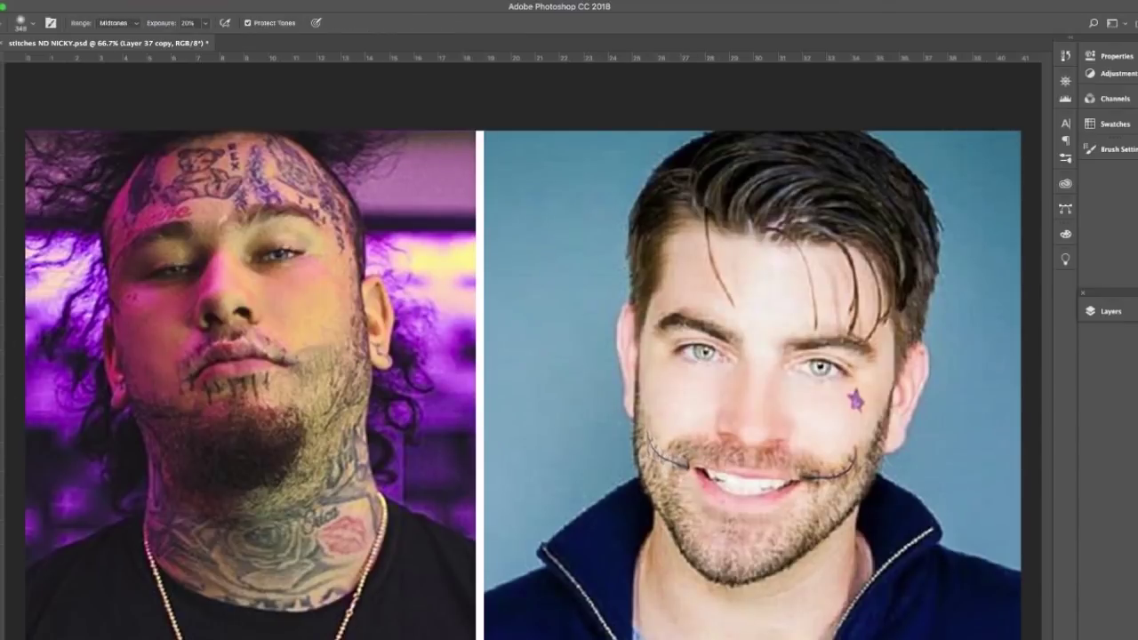
key(v)
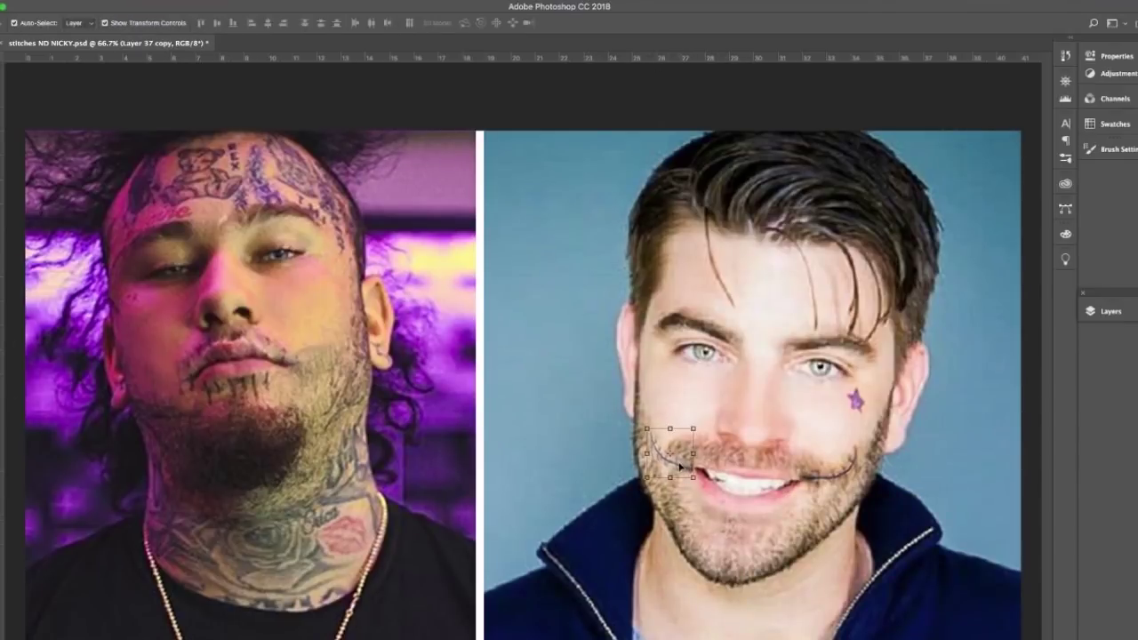
key(b)
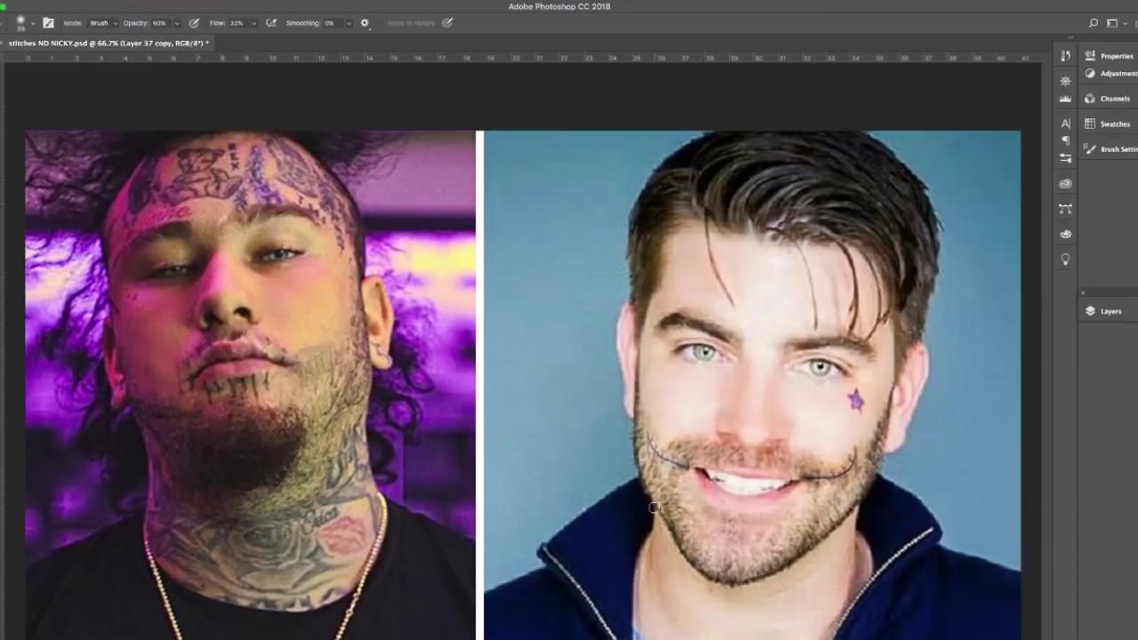
Step: Apply Color Balance to the left portrait and darken its midtones with Levels
key(ctrl+b)
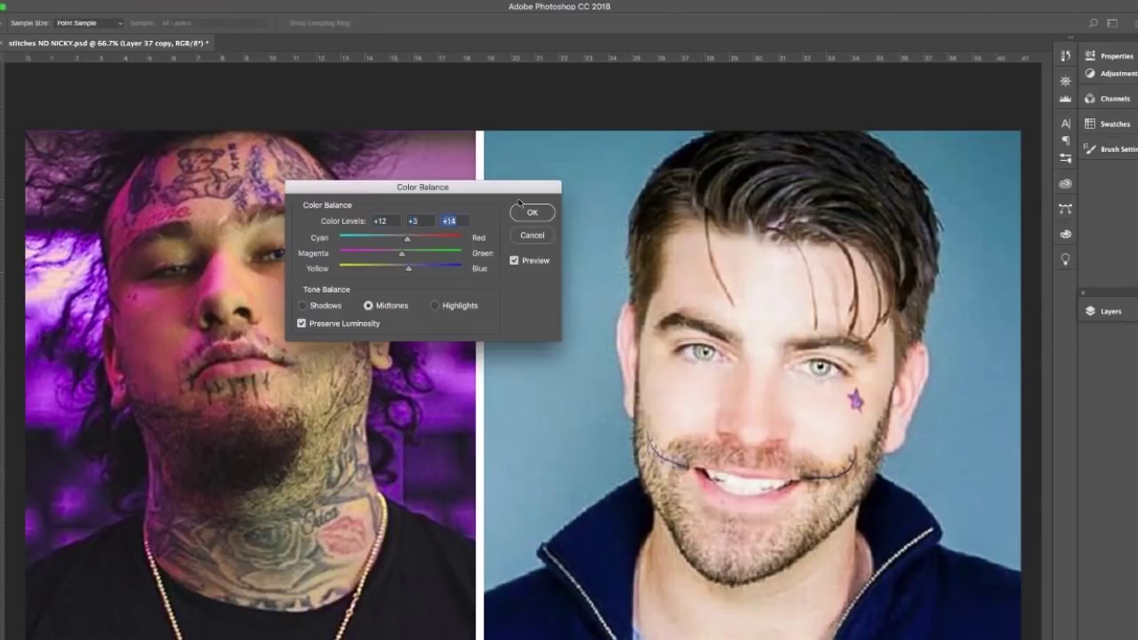
click(531, 212)
key(ctrl+l)
drag(415, 256, 433, 258)
key(Return)
key(m)
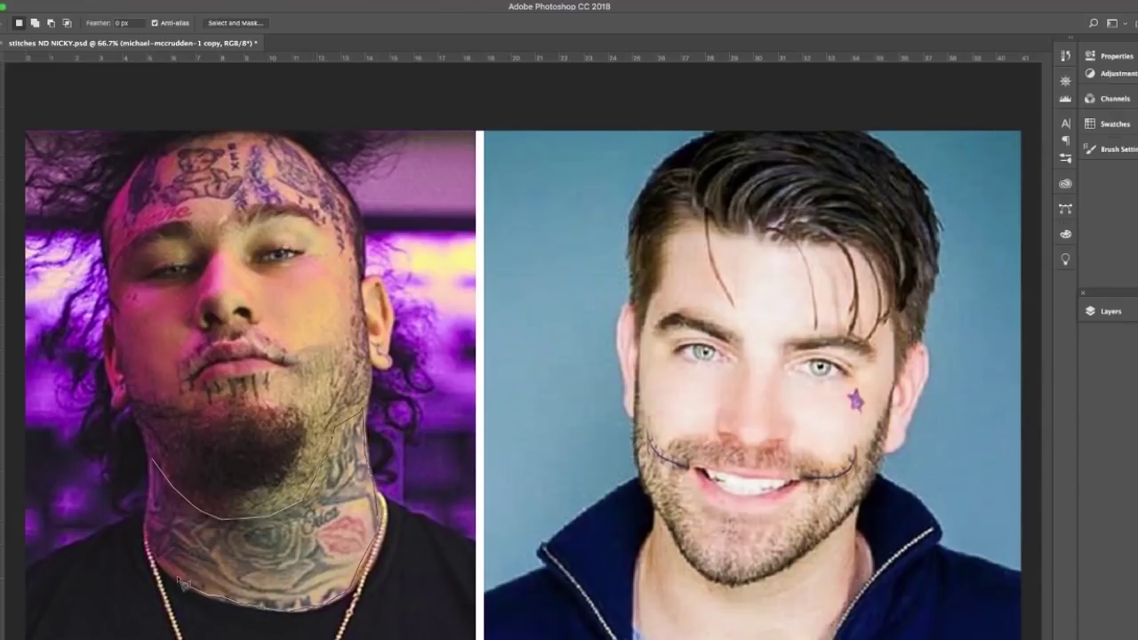
Step: Copy the selected neck tattoos to a new layer, move them onto the smiling man's neck, and select Layer 36 copy 4
key(ctrl+j)
drag(266, 551, 773, 551)
key(ctrl+minus)
click(1110, 311)
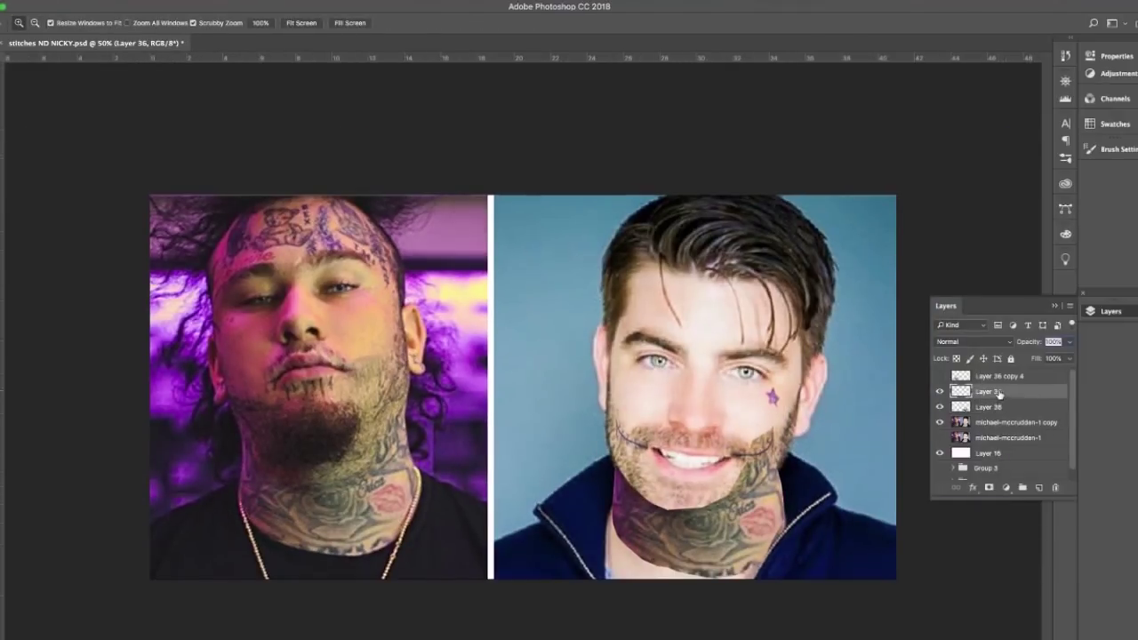
click(987, 376)
key(ctrl+plus)
Step: Duplicate the chin-and-neck patch and Free Transform it to fit the smiling man's neck
key(s)
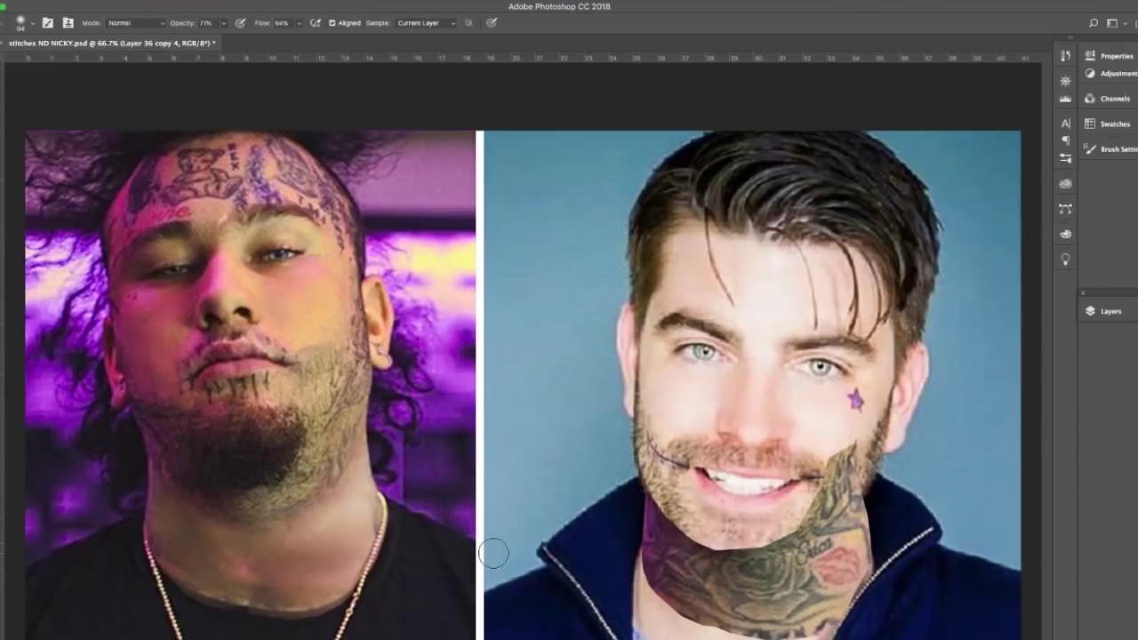
key(ctrl+j)
key(ctrl+t)
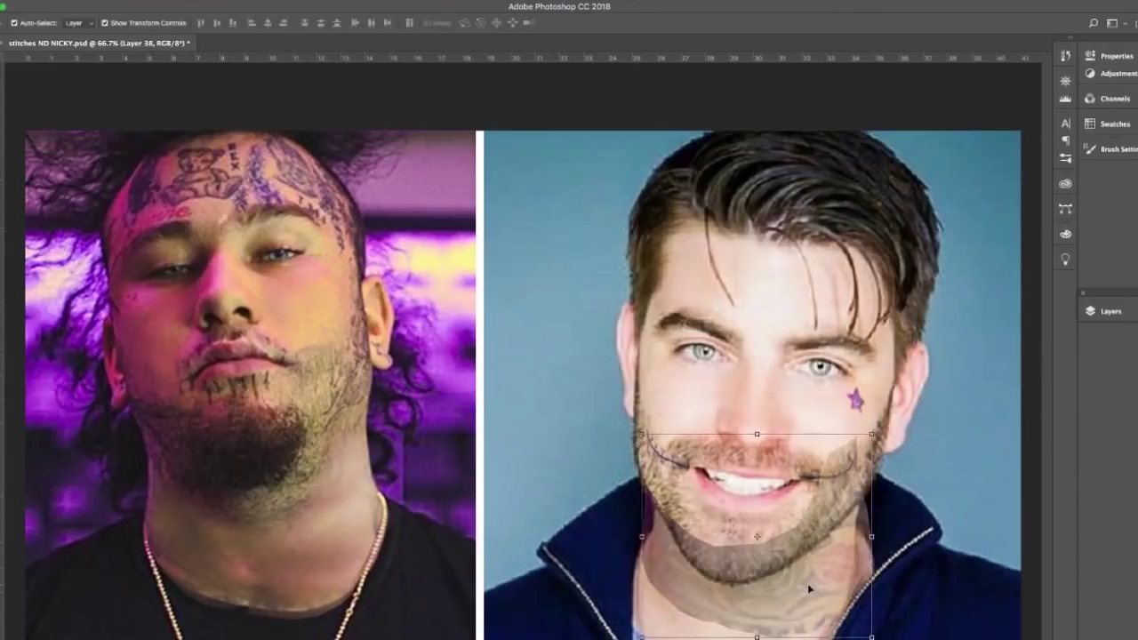
key(Return)
key(l)
drag(647, 493, 685, 560)
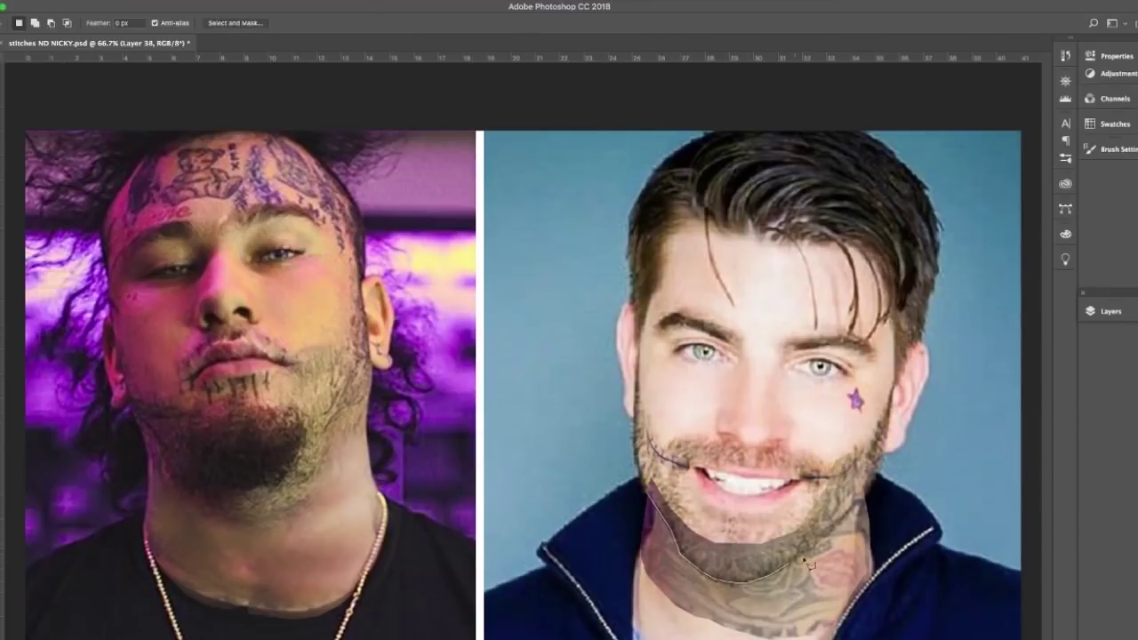
Step: Lasso and delete the leftover edges of the neck patch, then deselect
key(Delete)
key(e)
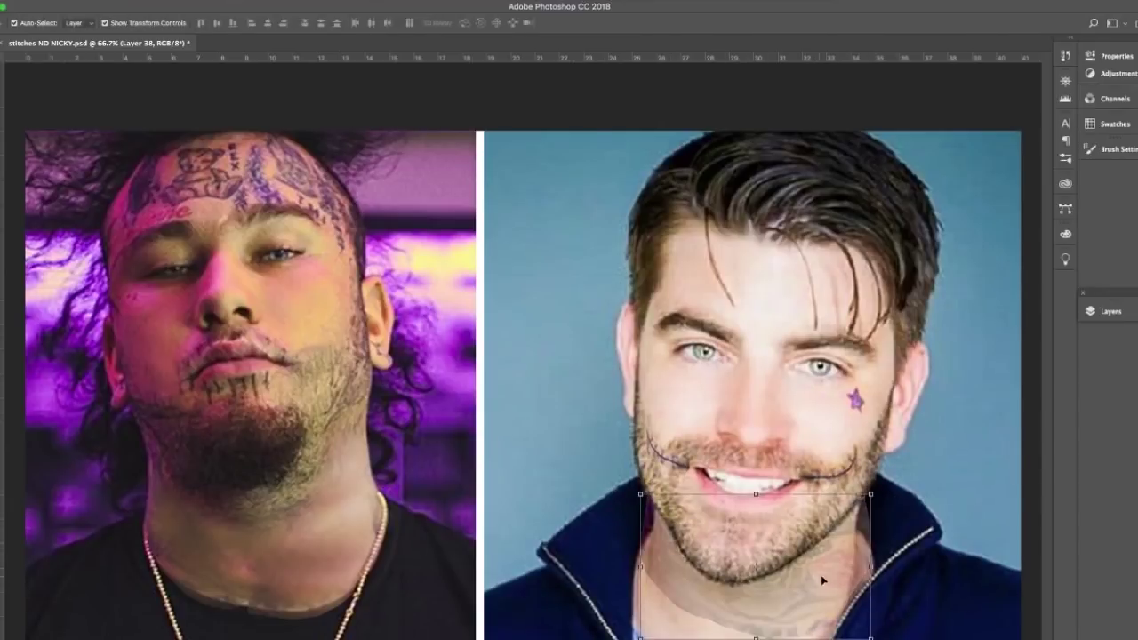
key(l)
drag(857, 502, 862, 546)
drag(904, 442, 901, 444)
key(Delete)
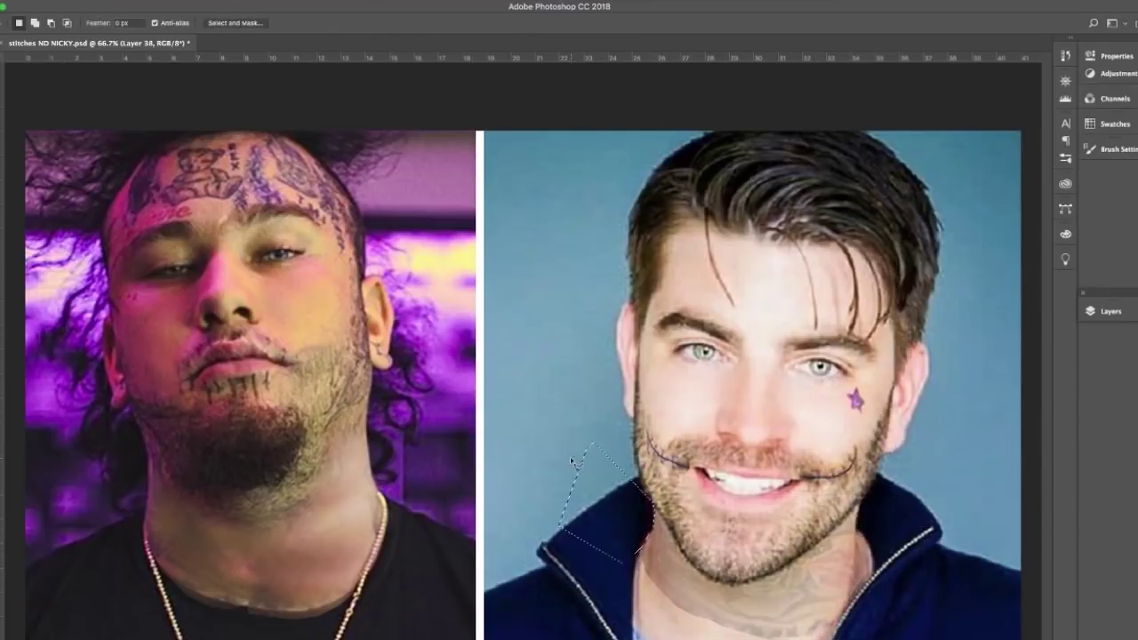
key(ctrl+d)
key(b)
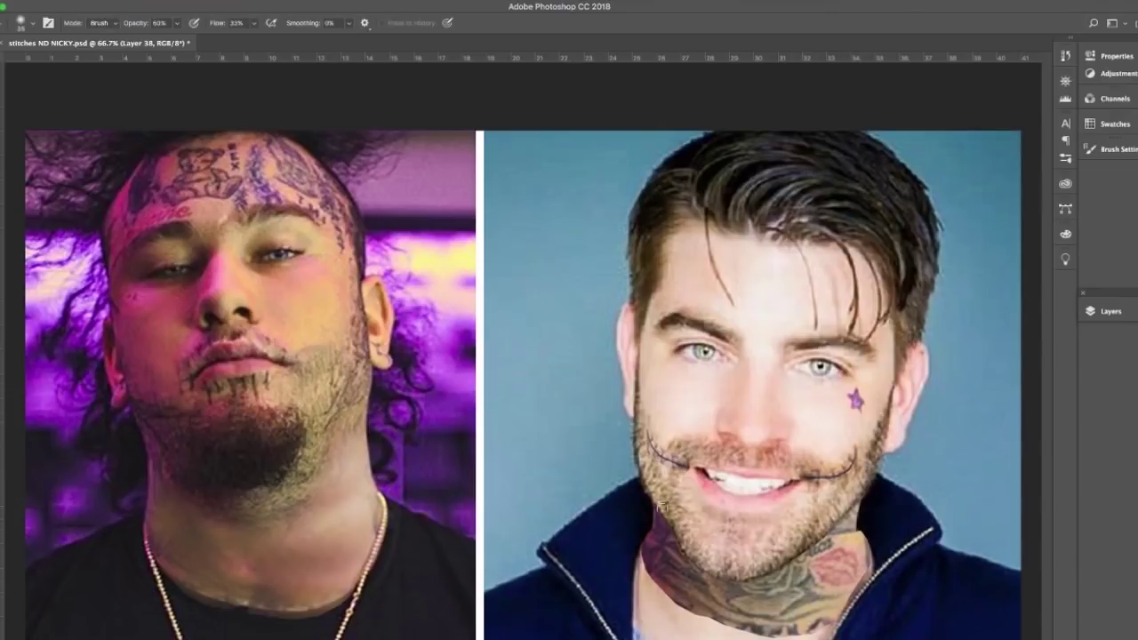
Step: Adjust the neck tattoos' colour with Hue/Saturation and brighten them with Levels
key(ctrl+l)
key(Escape)
key(ctrl+u)
key(Return)
key(ctrl+l)
key(Return)
key(l)
Step: Fine-tune part of the neck tattoos with Hue/Saturation, Levels and Color Balance
key(ctrl+u)
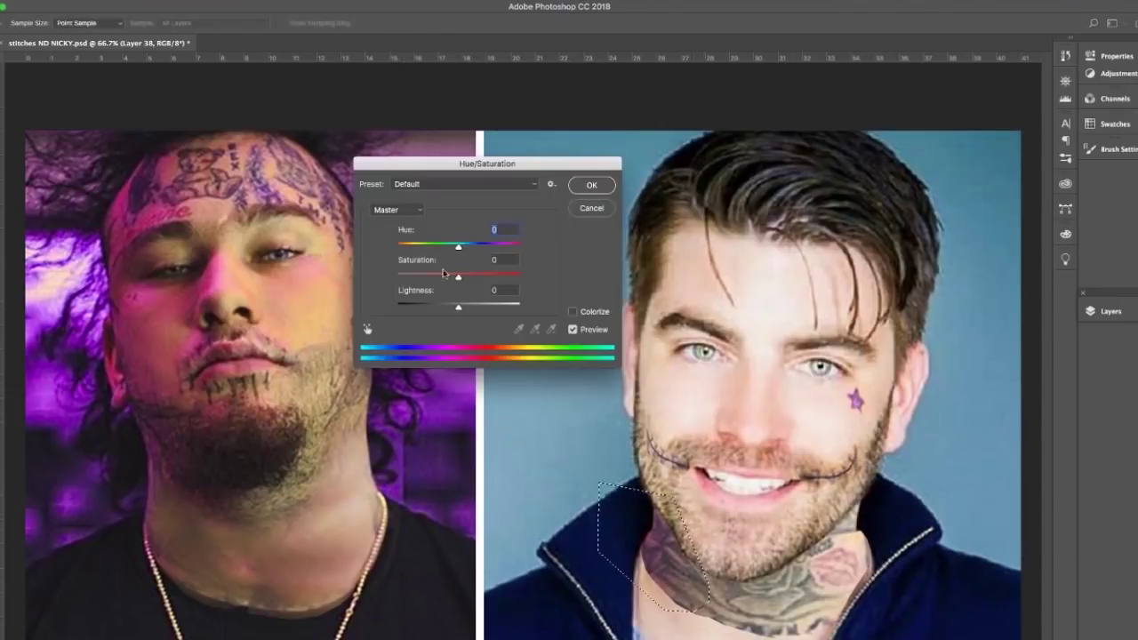
key(Escape)
key(ctrl+l)
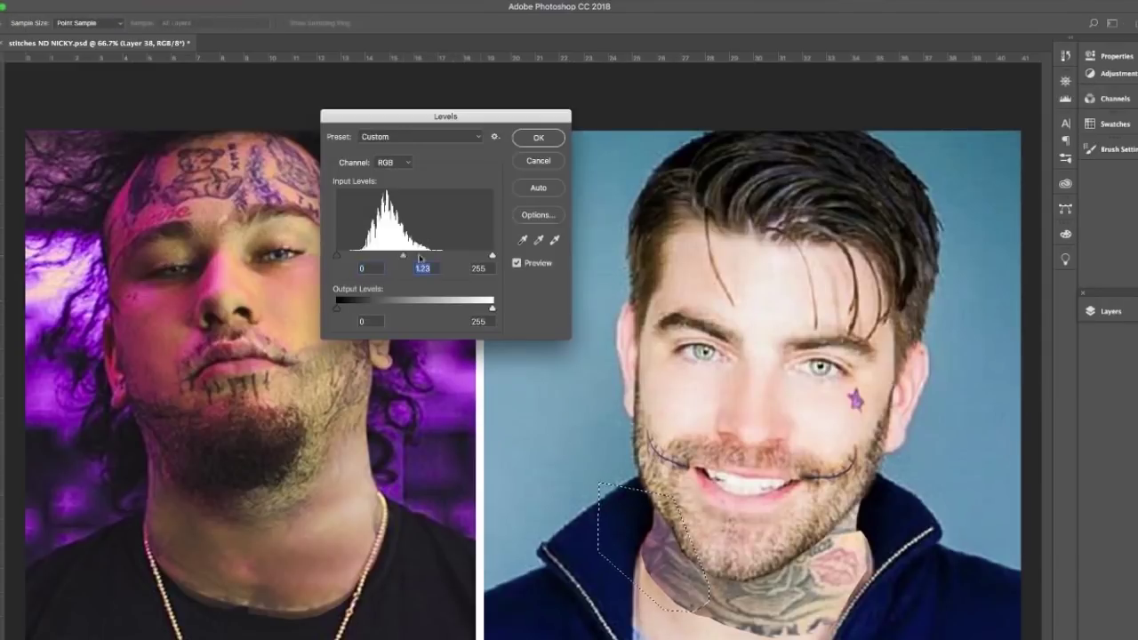
key(Escape)
key(ctrl+b)
key(Escape)
key(ctrl+u)
key(Escape)
Step: Soften the neck tattoo edges with a smaller Mixer Brush and the Eraser
key(l)
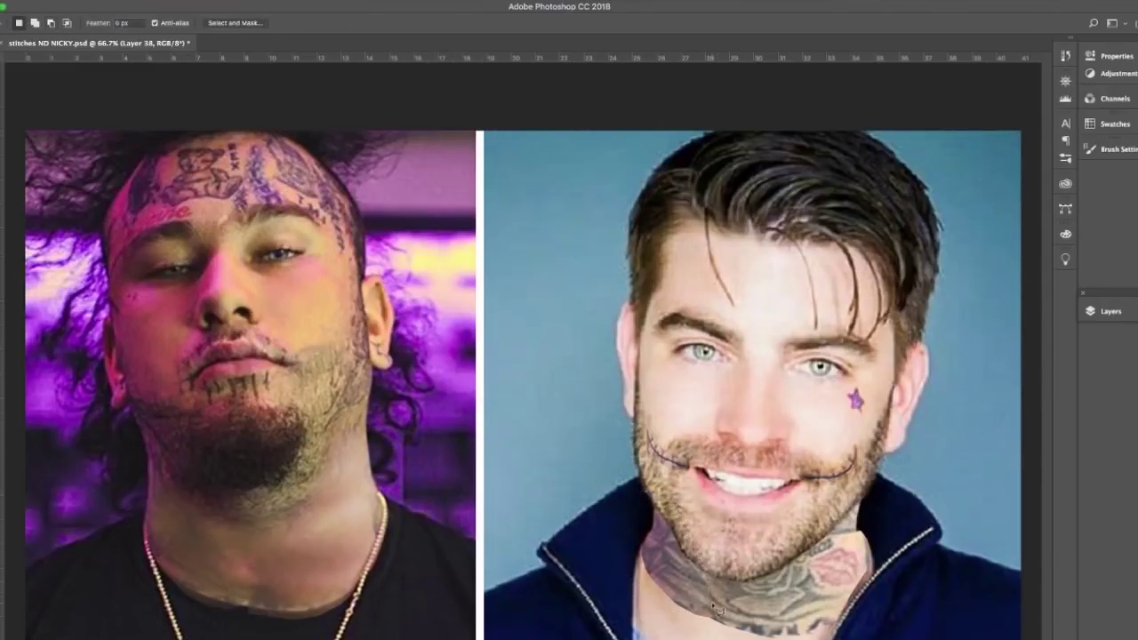
key(e)
key(b)
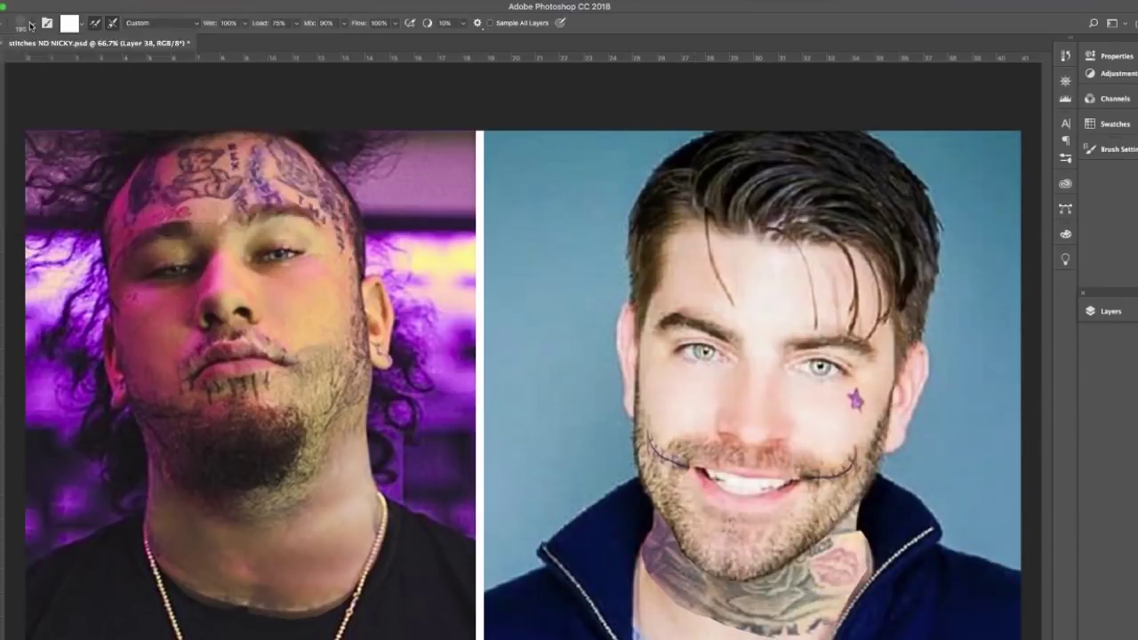
key(shift+b)
key(F5)
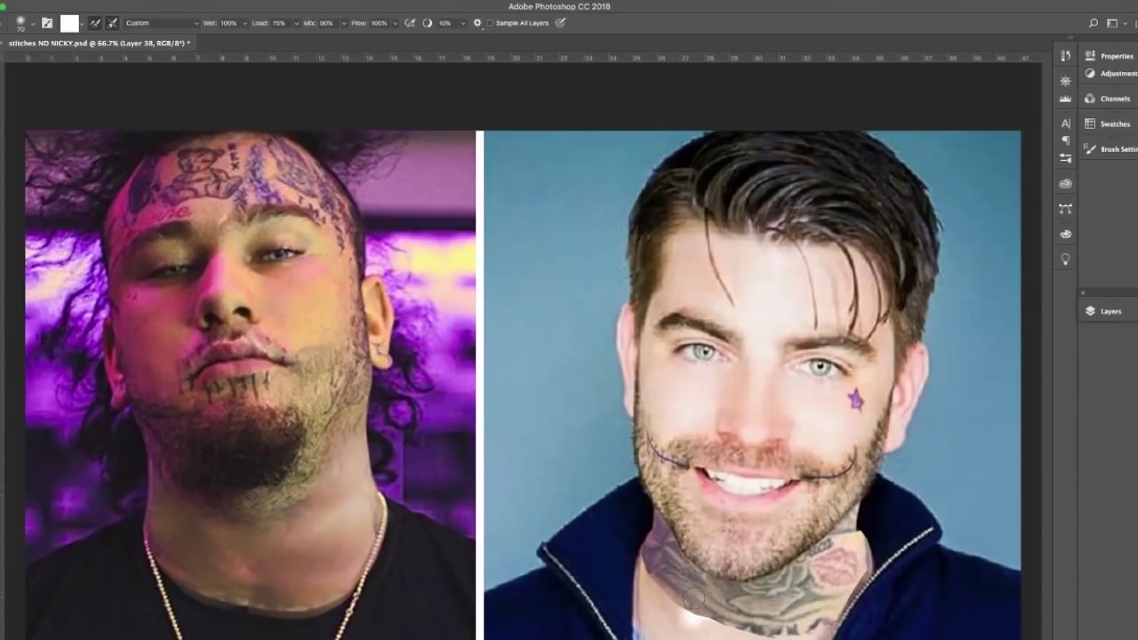
key(e)
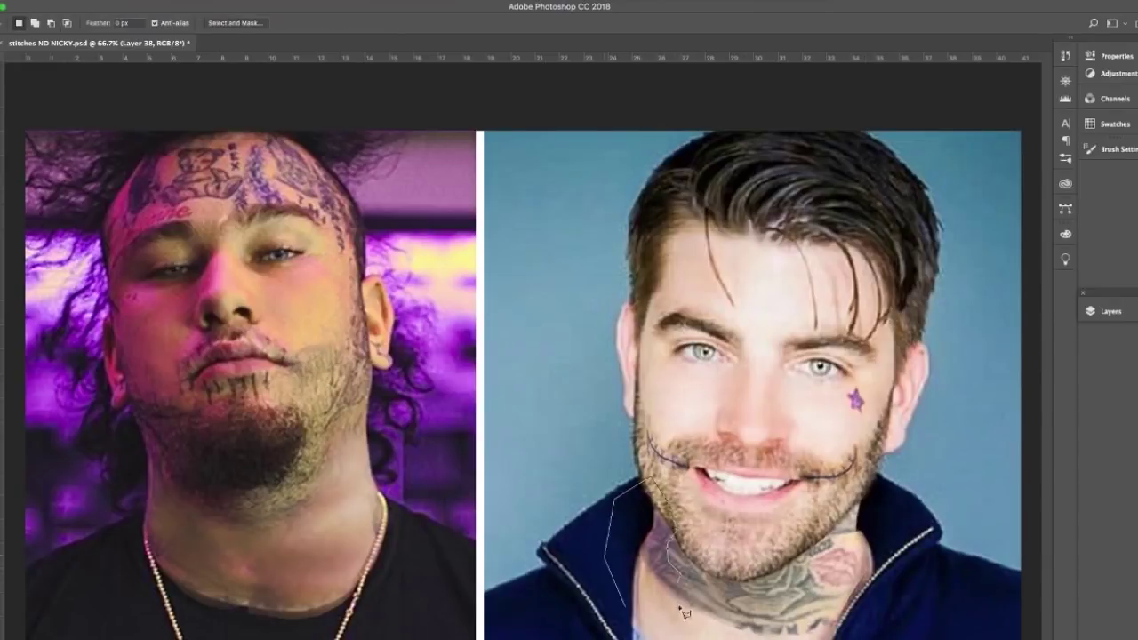
Step: Shift the selected neck area's hue to +38, deselect, and dodge the midtones
key(ctrl+u)
drag(462, 243, 479, 243)
key(Return)
key(ctrl+d)
key(o)
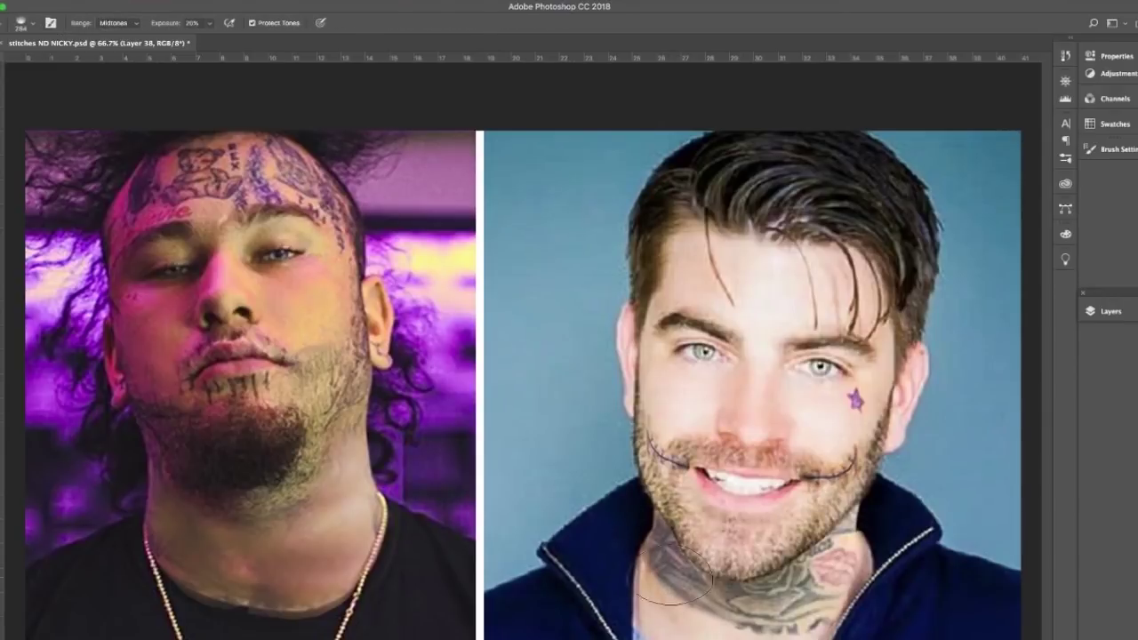
Step: Add a new empty layer, Layer 39, paint on it, and select the duplicated left portrait layer
key(F7)
click(1042, 487)
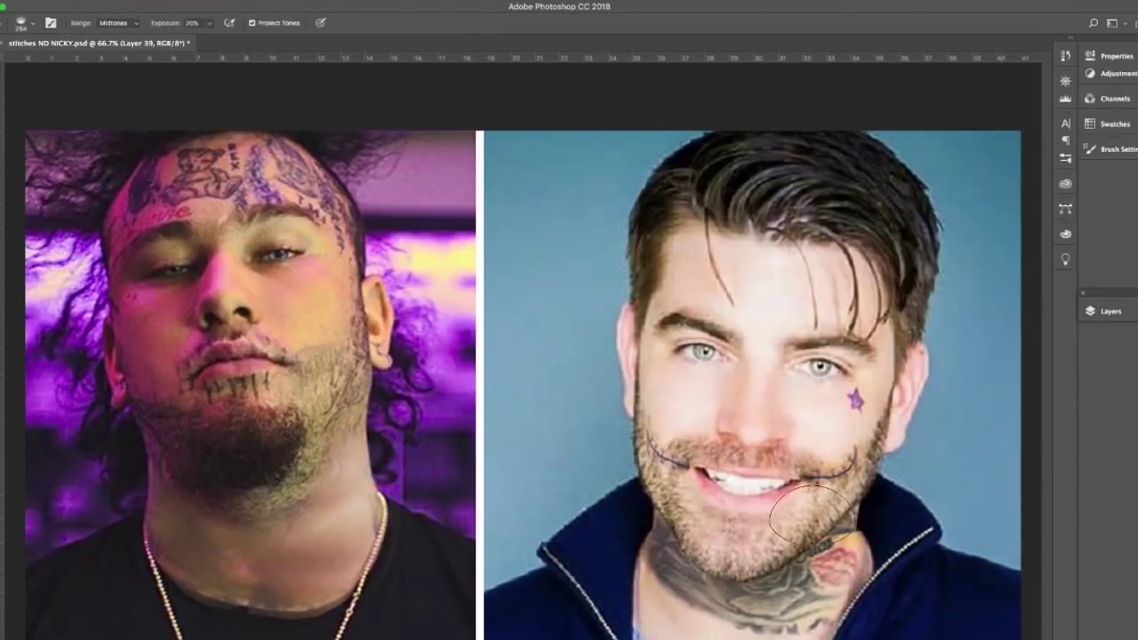
key(b)
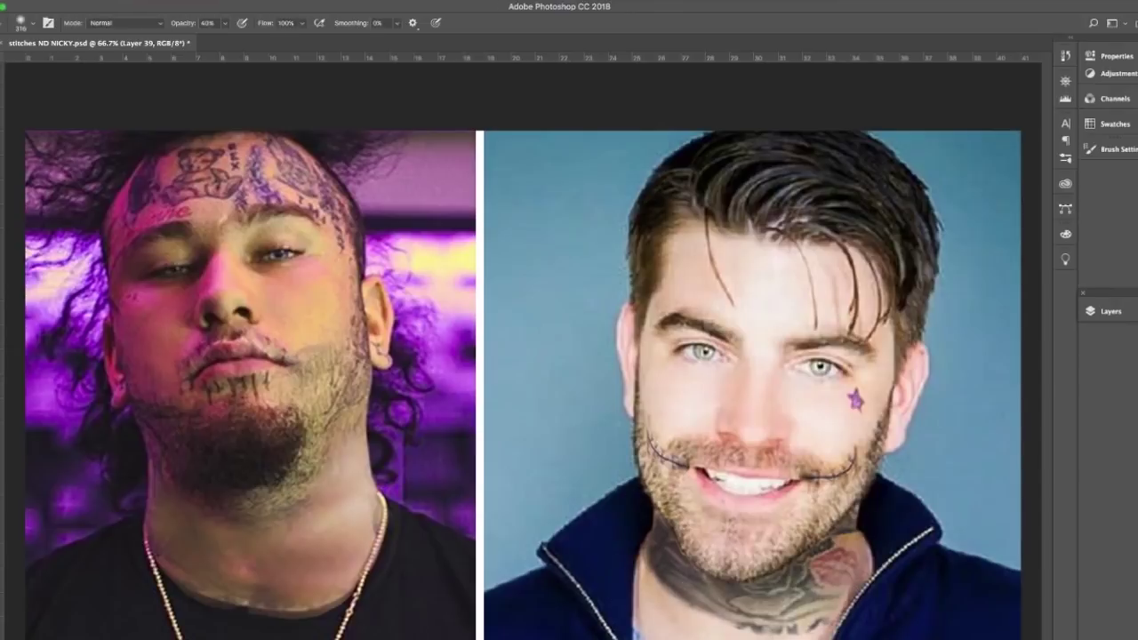
key(v)
click(735, 486)
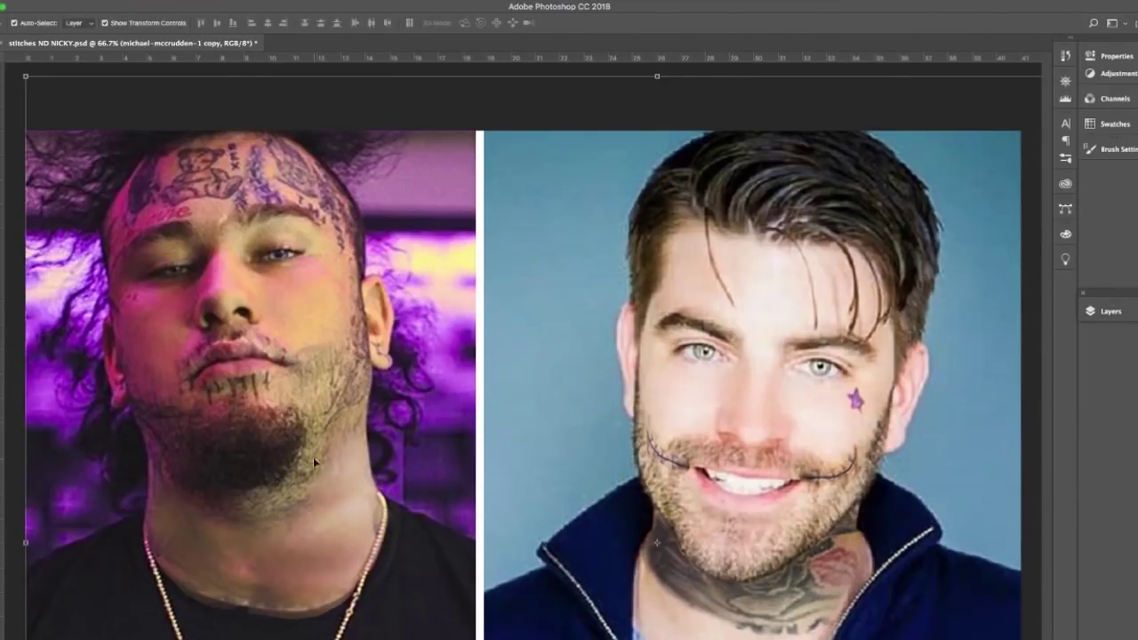
Step: Copy the chin tattoos from the left portrait and paste them onto the smiling man's chin
key(l)
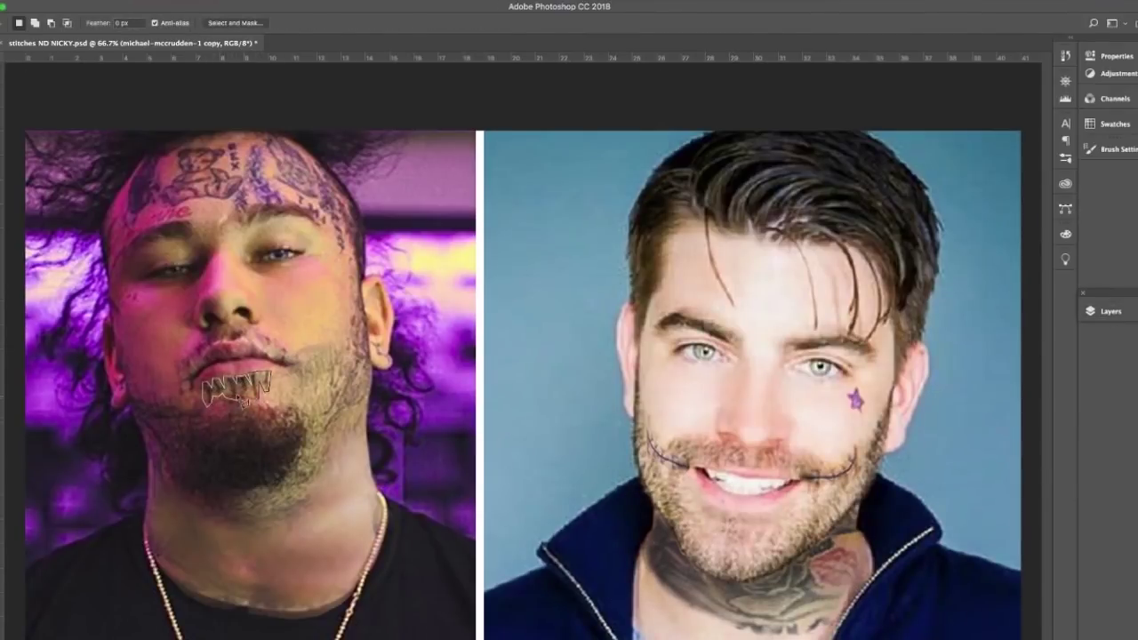
key(ctrl+c)
key(ctrl+v)
key(v)
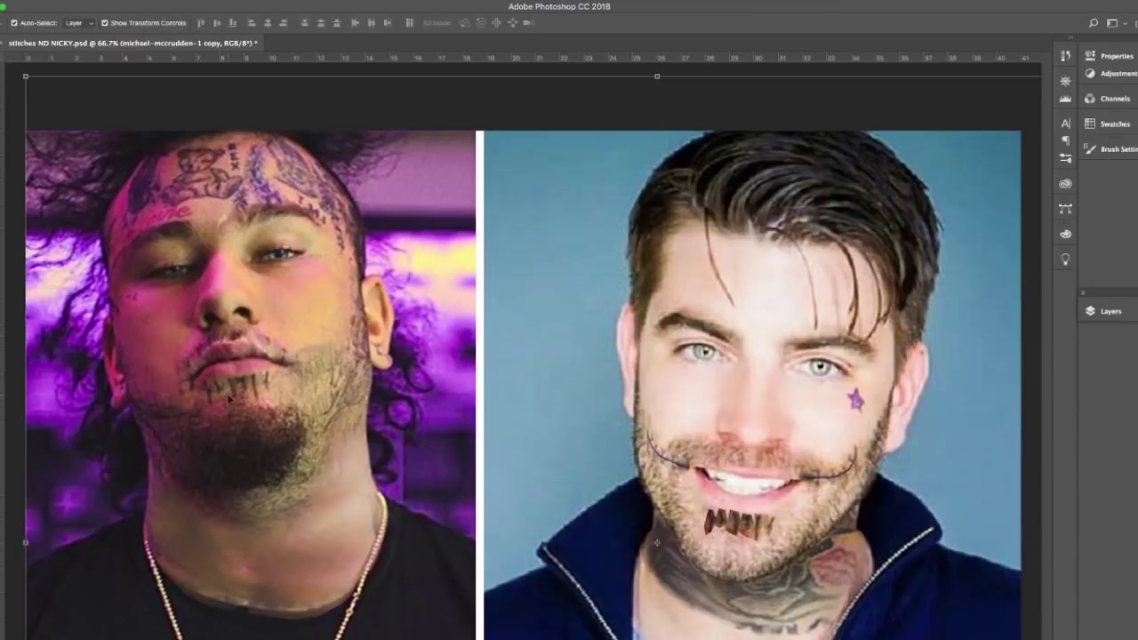
key(j)
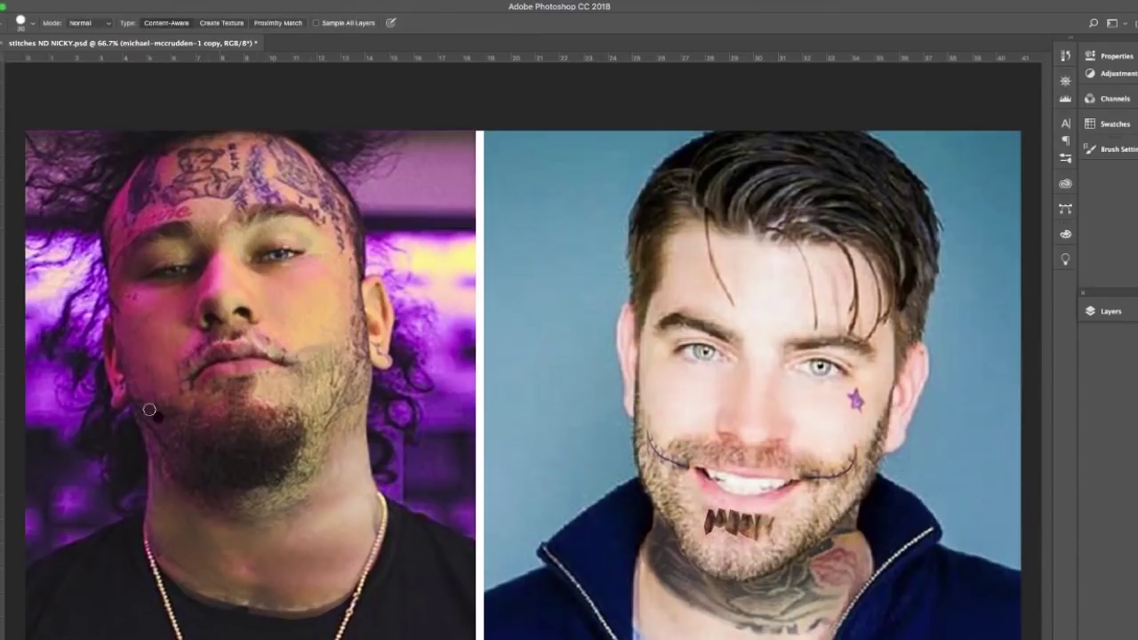
Step: Adjust the chin tattoo's Levels, brush its edges, and warp its corner to follow the chin
key(ctrl+l)
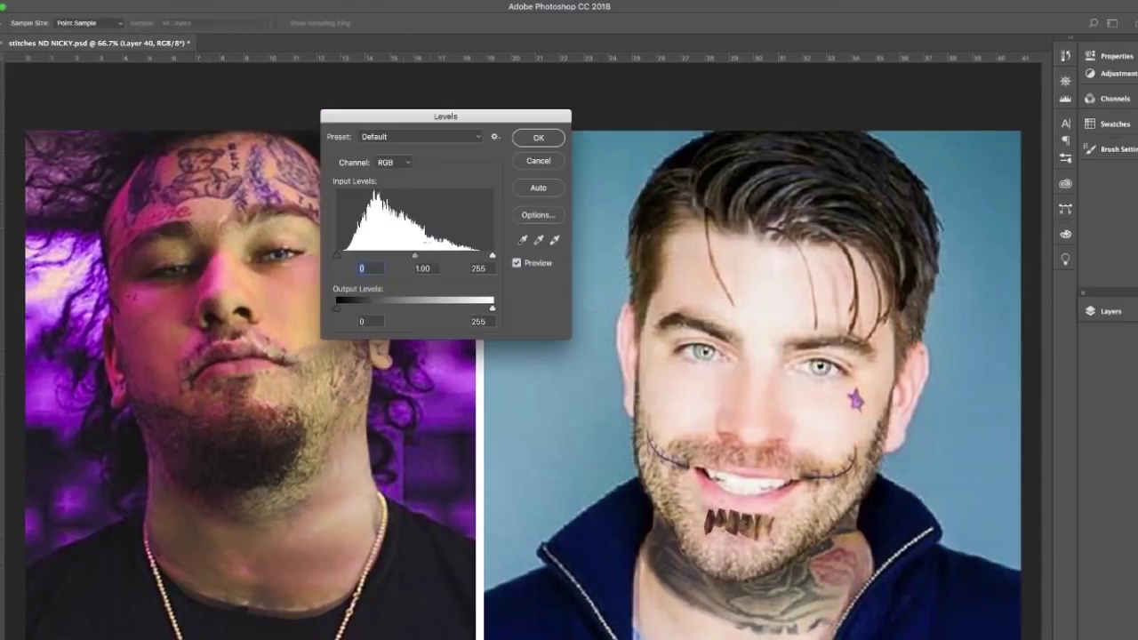
key(Return)
key(b)
right_click(753, 538)
key(Return)
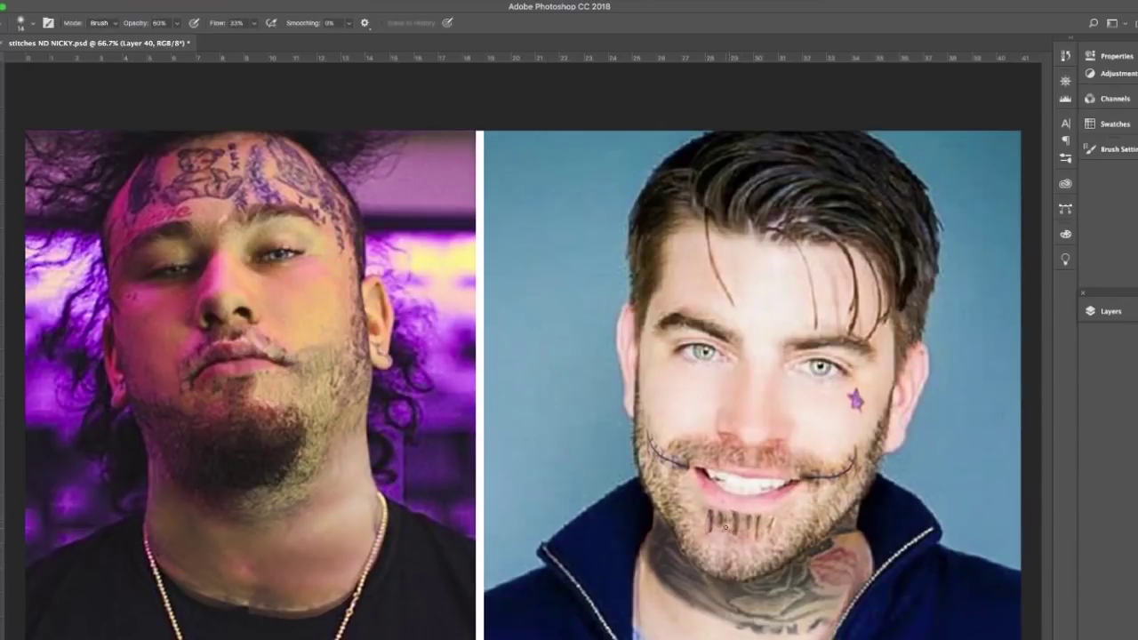
key(ctrl+t)
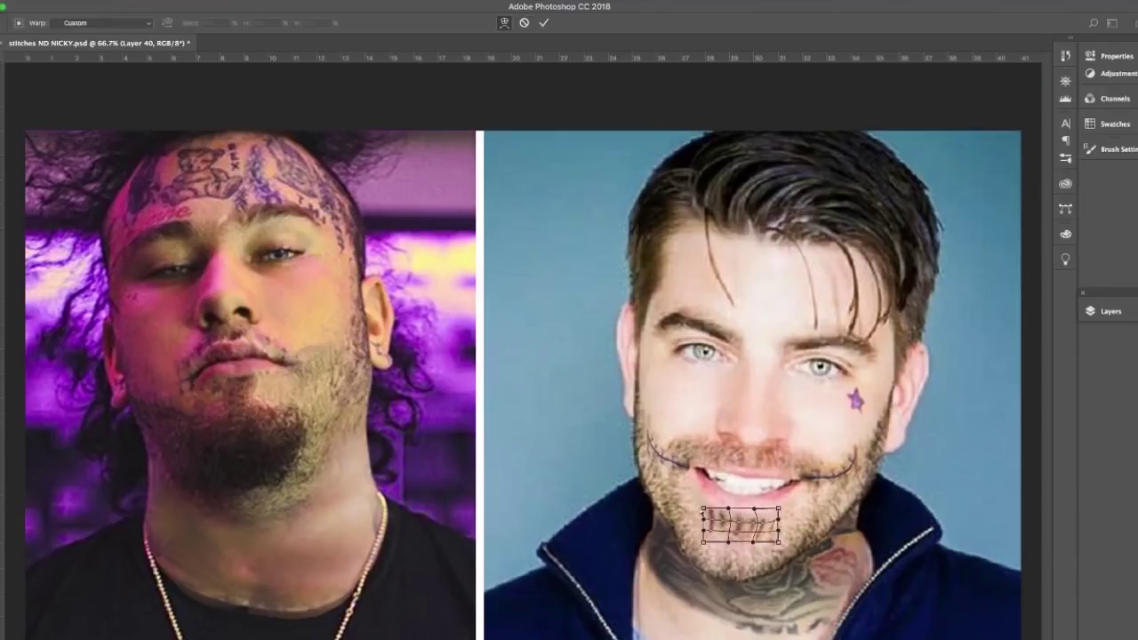
drag(779, 505, 780, 500)
key(Return)
Step: Change the chin tattoo layer's blend mode so it shows as dark thin lines
key(z)
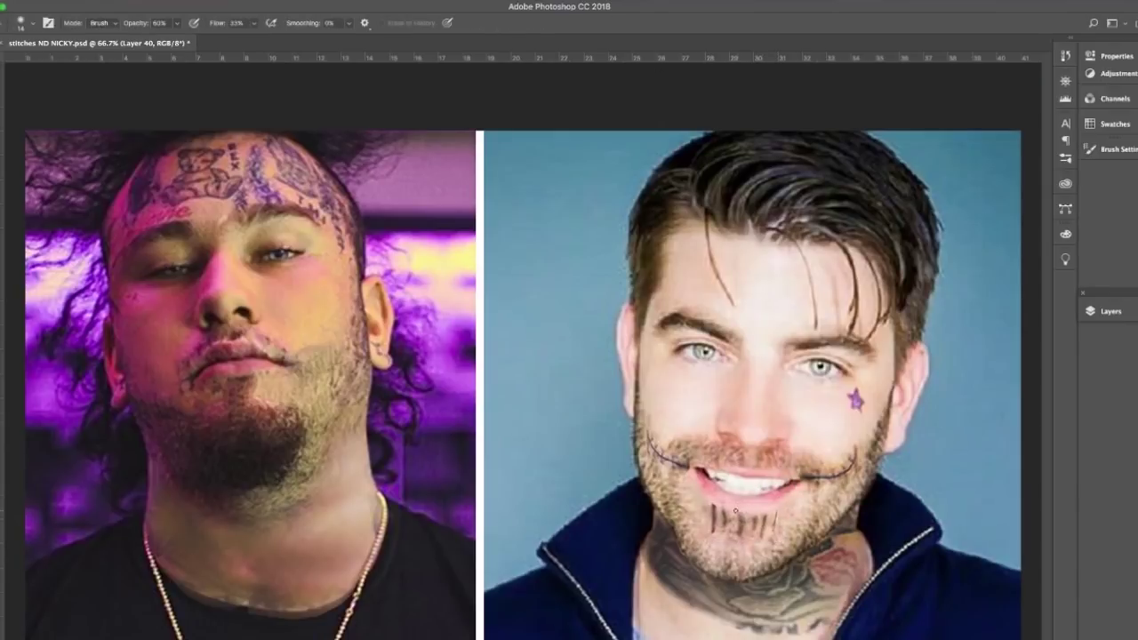
key(ctrl+minus)
click(1110, 311)
click(969, 341)
click(975, 353)
key(ctrl+plus)
Step: Touch up with the brush, then lasso the forehead tattoo on the left portrait
key(b)
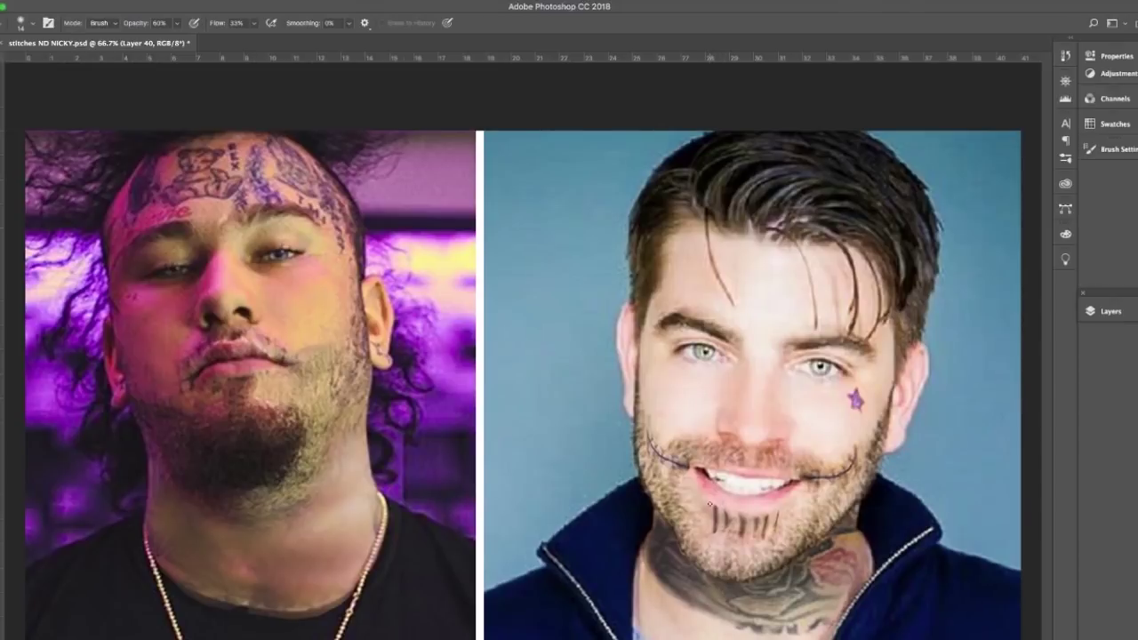
key(l)
drag(122, 242, 180, 226)
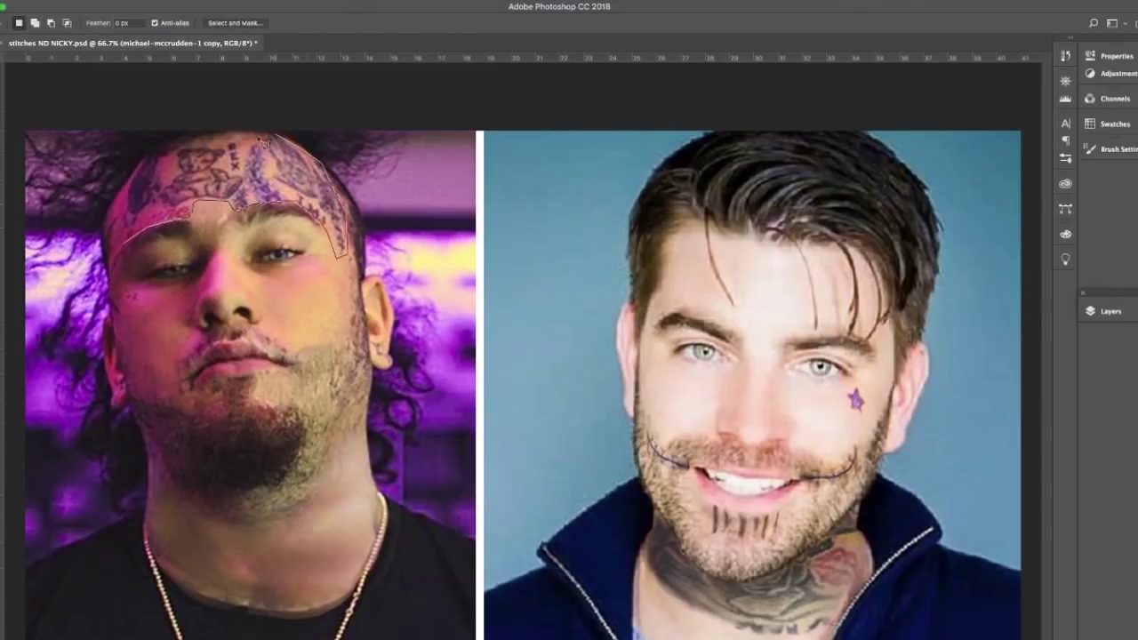
Step: Copy the forehead tattoo to its own layer and move it onto the smiling man's forehead
key(ctrl+j)
drag(134, 197, 657, 286)
key(s)
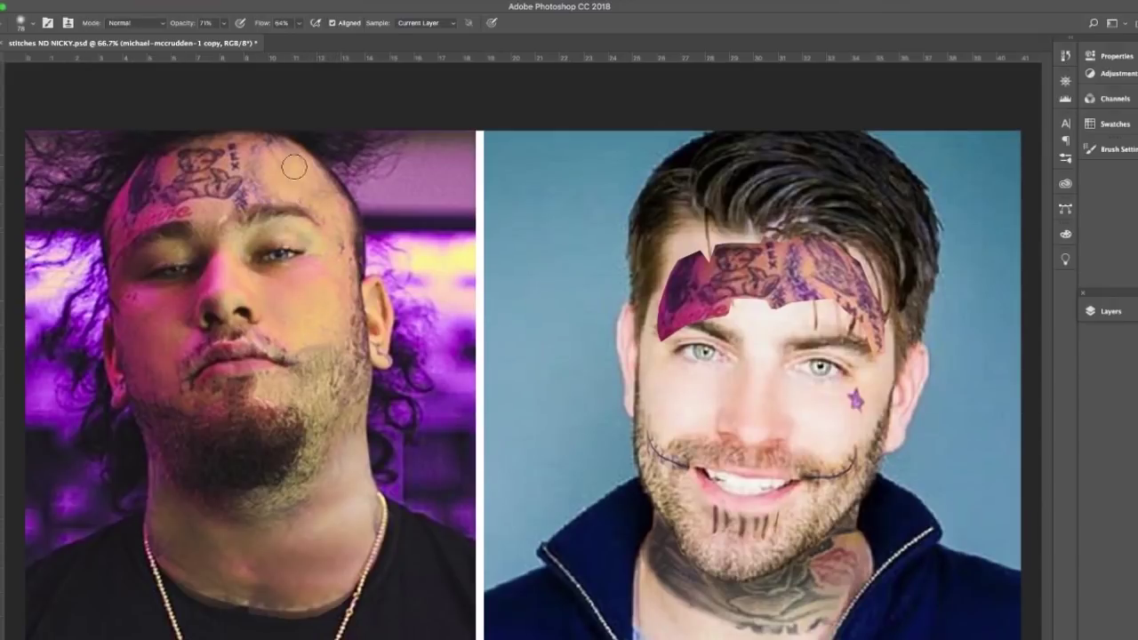
Step: Remove the left portrait's forehead tattoo marks using Spot Healing and Clone Stamp
key(j)
mouse_move(248, 147)
mouse_down()
mouse_move(329, 199)
mouse_move(339, 253)
mouse_up()
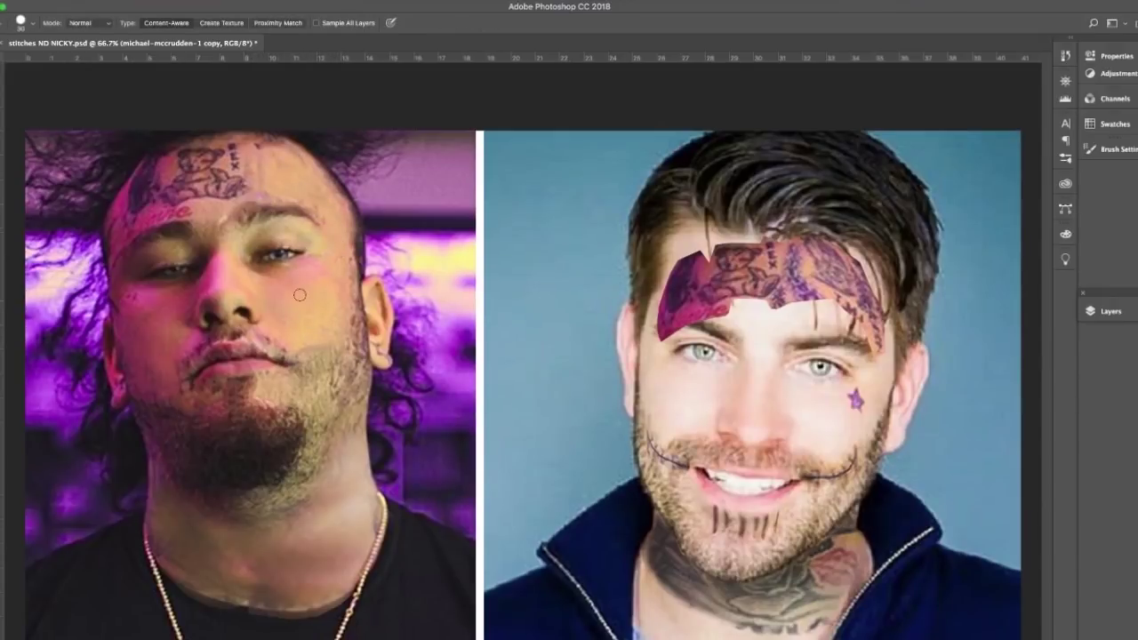
key(s)
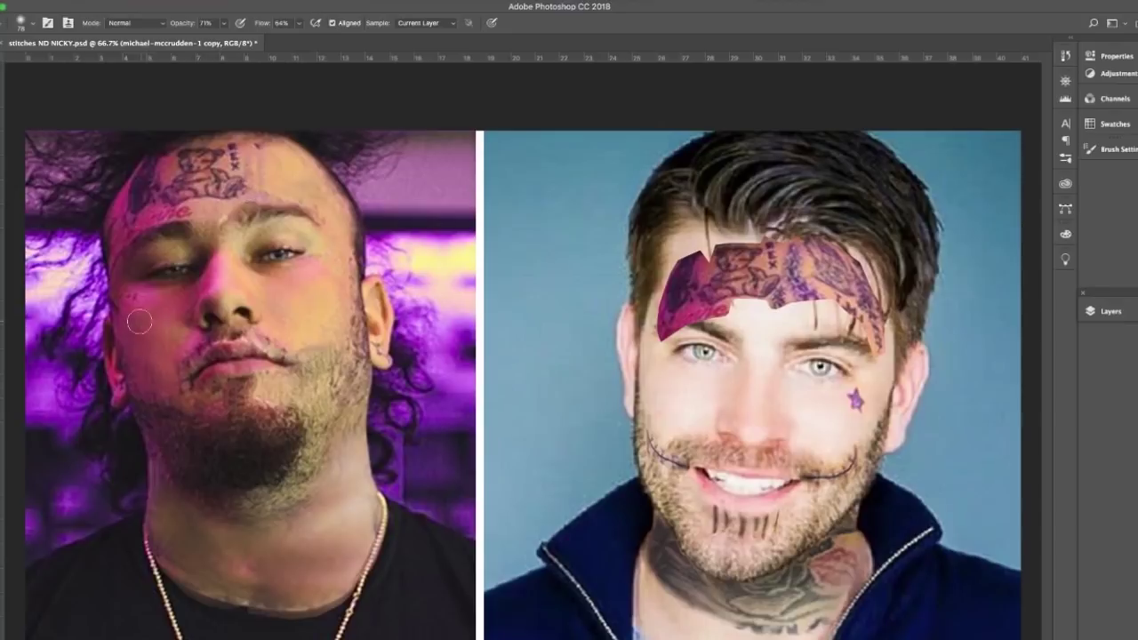
mouse_move(138, 178)
mouse_down()
mouse_move(153, 208)
mouse_move(182, 196)
mouse_move(130, 219)
mouse_up()
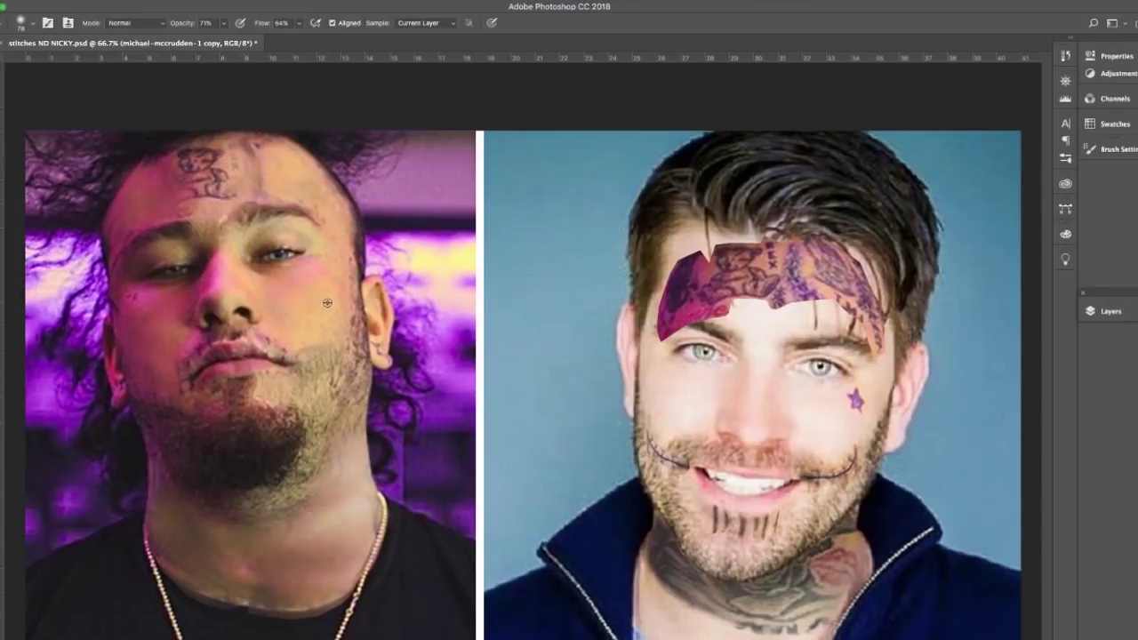
key(j)
mouse_move(204, 160)
mouse_down()
mouse_move(316, 178)
mouse_move(214, 182)
mouse_move(196, 153)
mouse_move(213, 191)
mouse_up()
key(s)
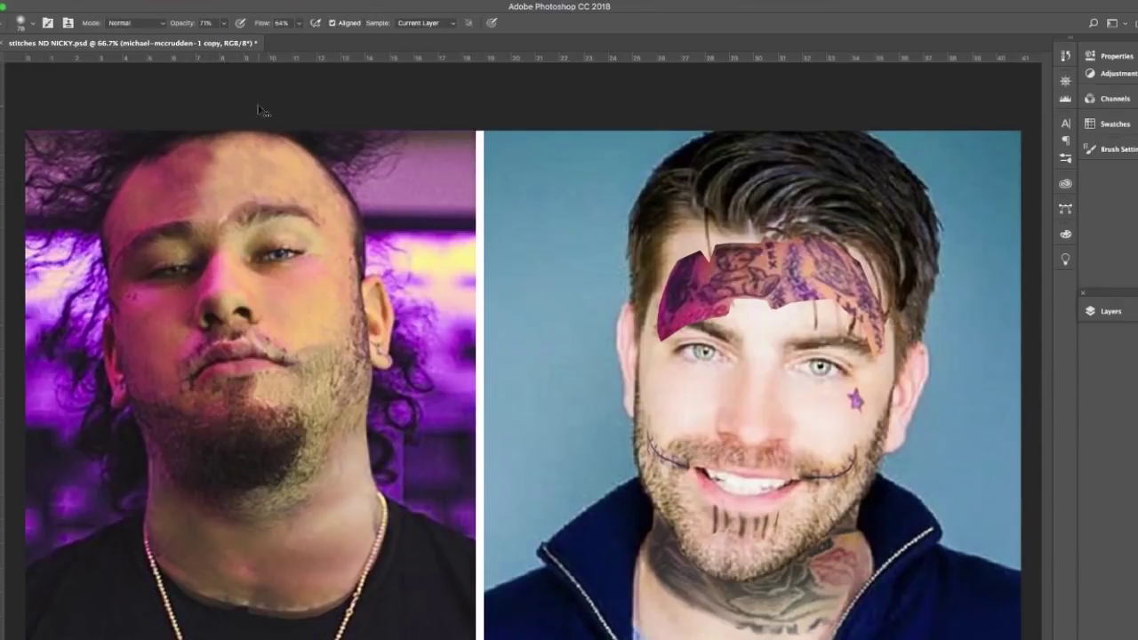
Step: Warp the forehead tattoo on Layer 41 to follow the smiling man's brow curve
key(b)
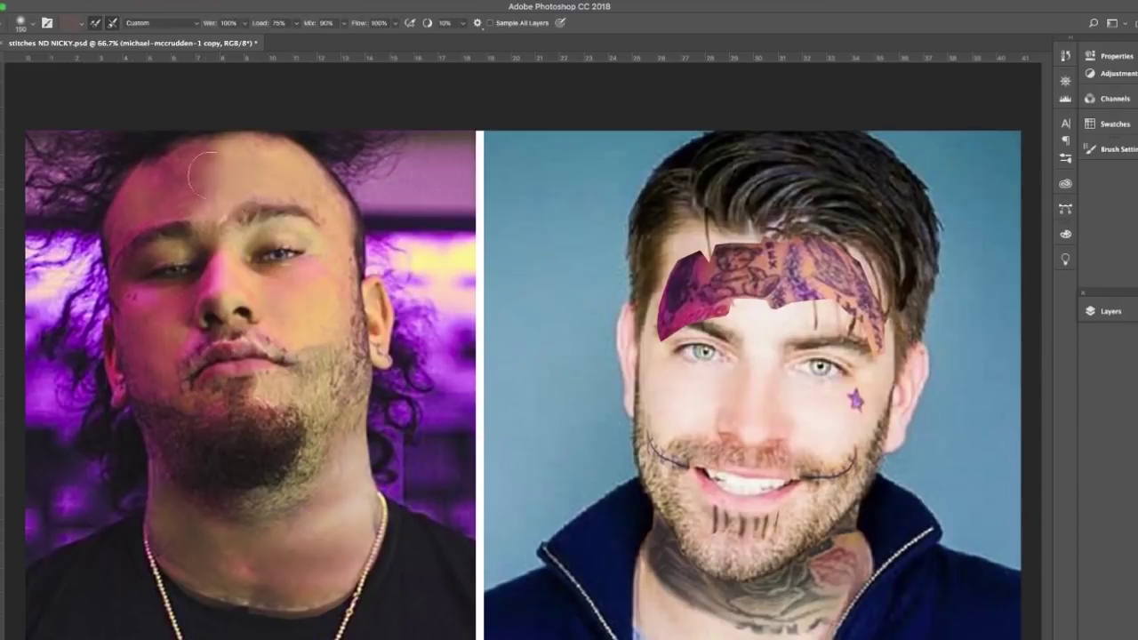
key(ctrl+t)
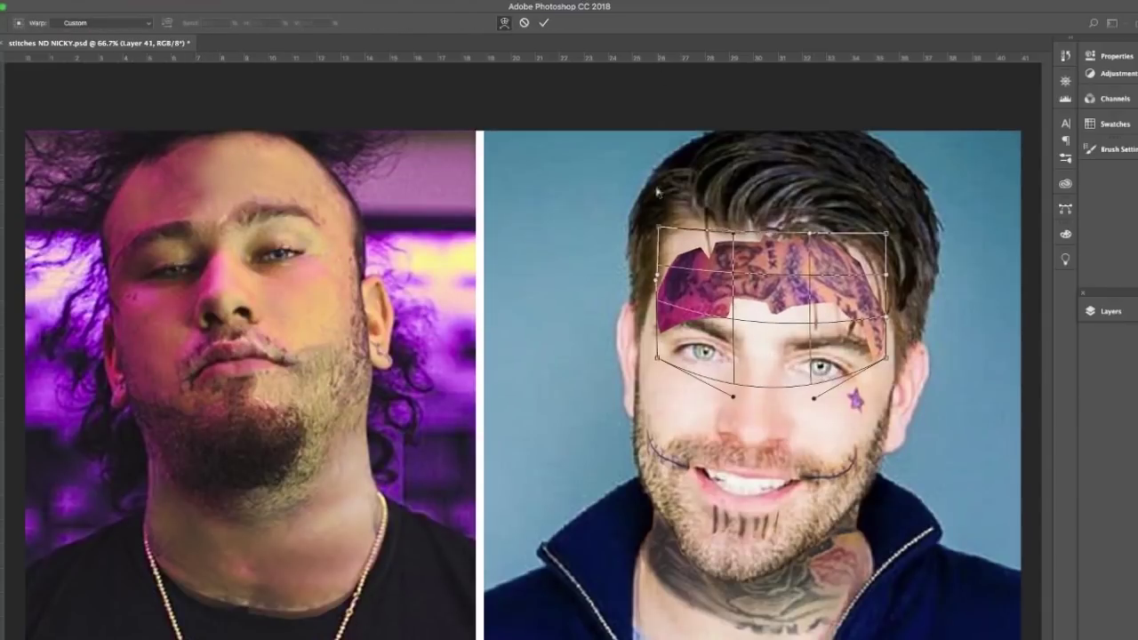
mouse_move(810, 275)
mouse_down()
mouse_move(811, 316)
mouse_move(893, 316)
mouse_up()
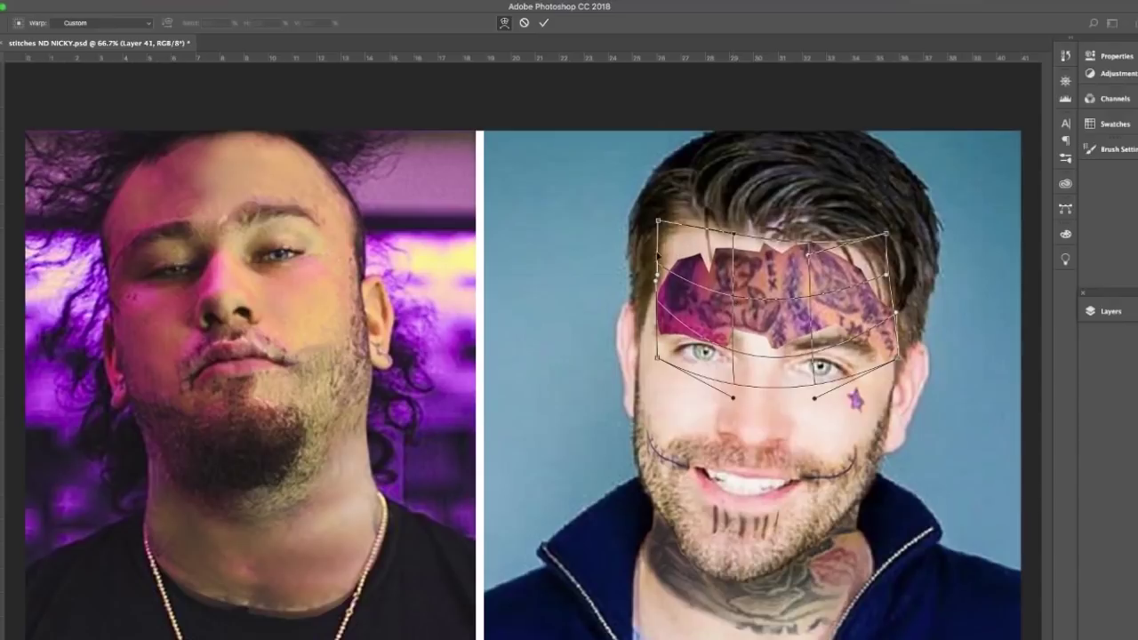
drag(658, 221, 656, 204)
key(Return)
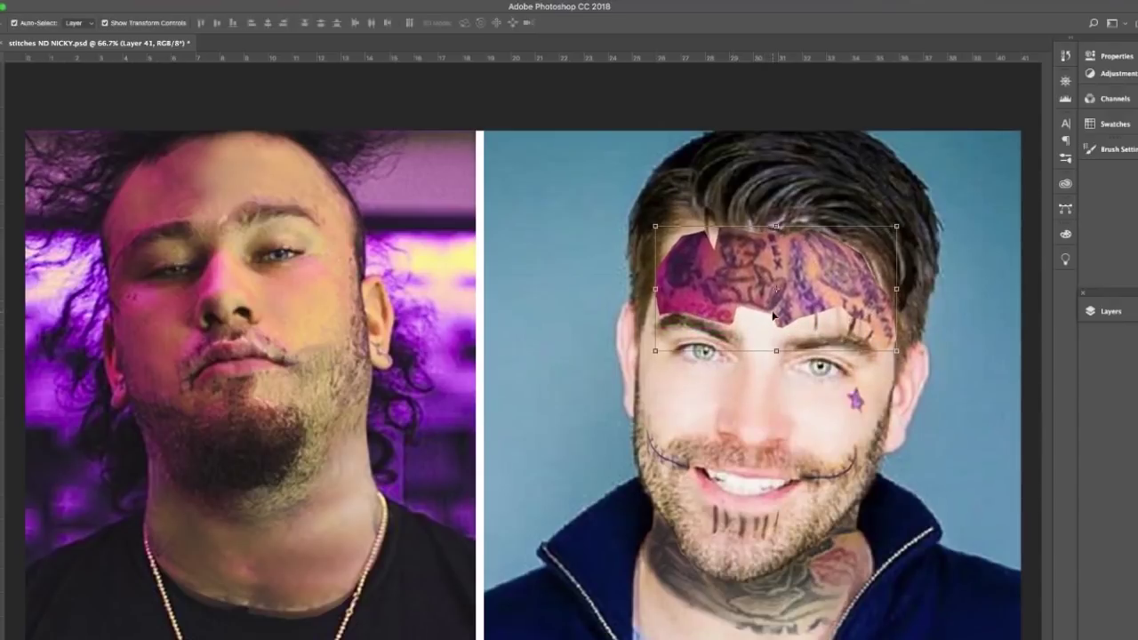
Step: Set the brush size to 50, zoom out to the whole image, and apply Curves to the forehead tattoo
key(b)
scroll(731, 269, up, 2)
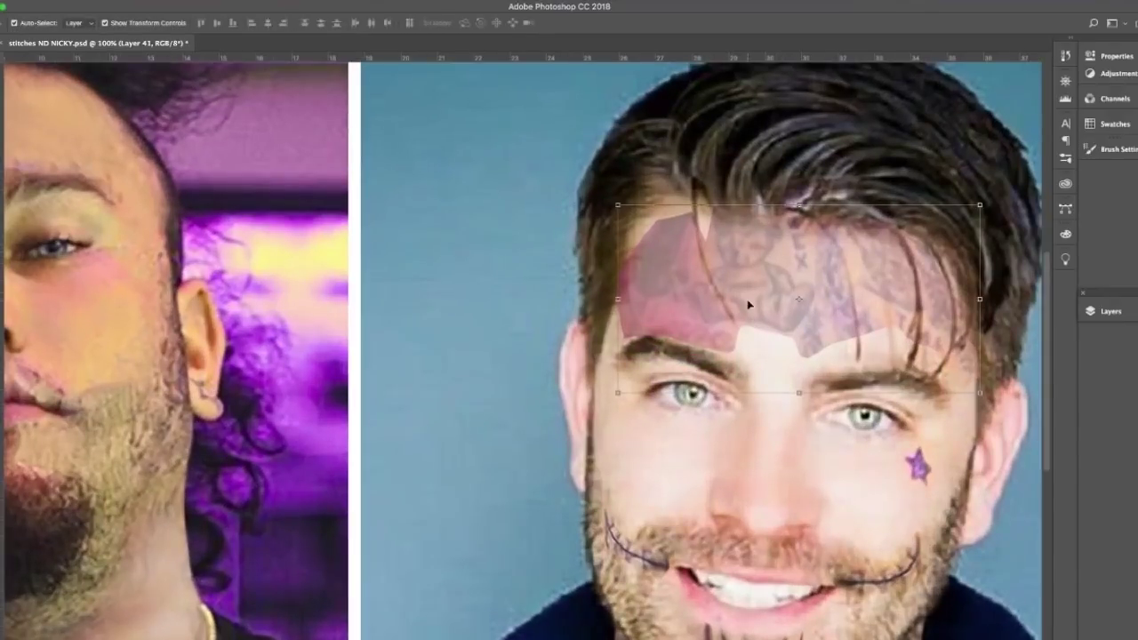
click(20, 23)
click(1111, 150)
key(F5)
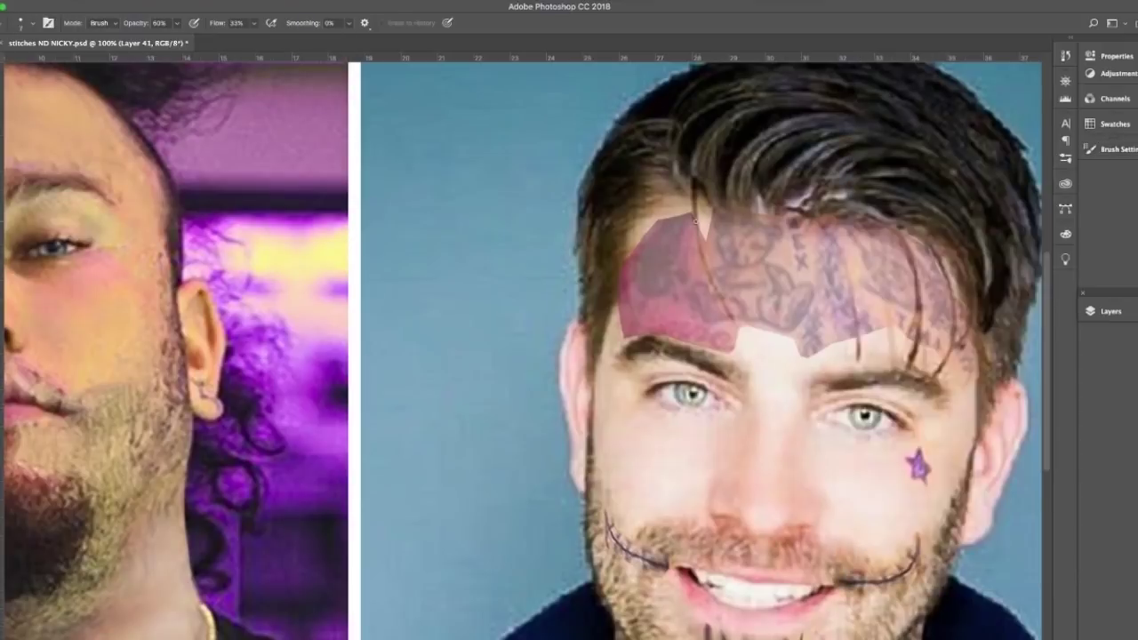
right_click(910, 255)
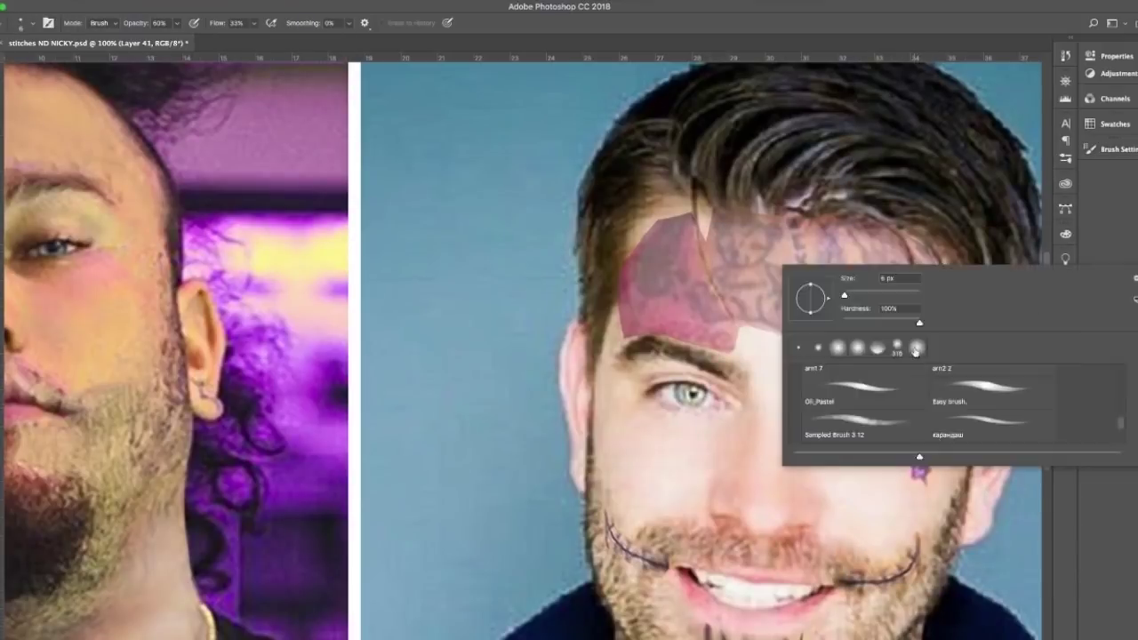
key(Escape)
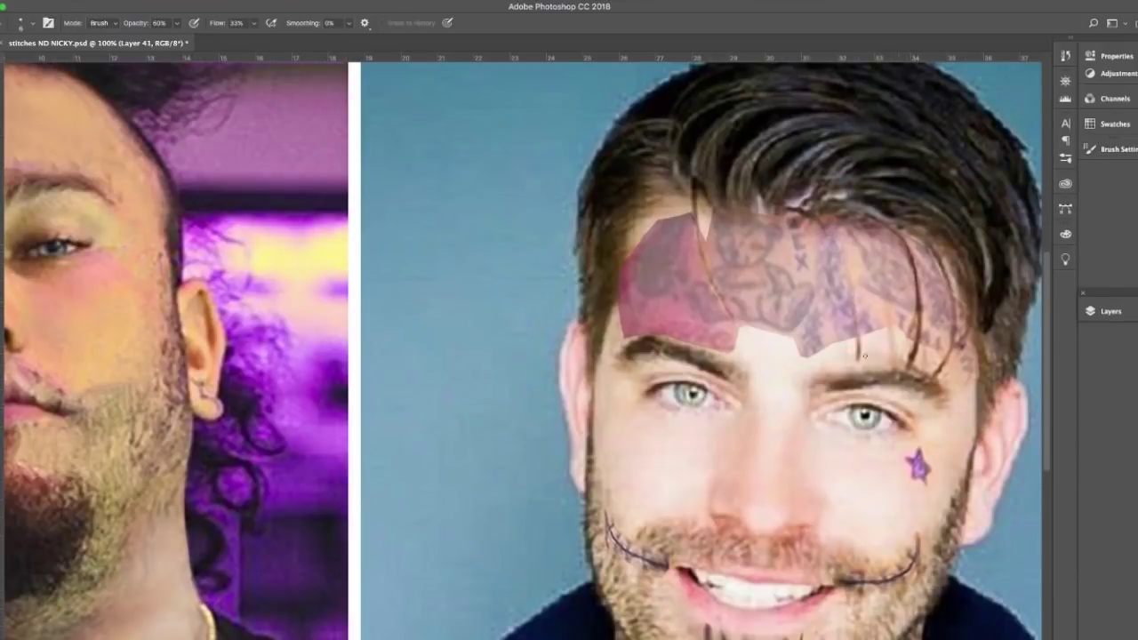
key(ctrl+minus)
key(ctrl+m)
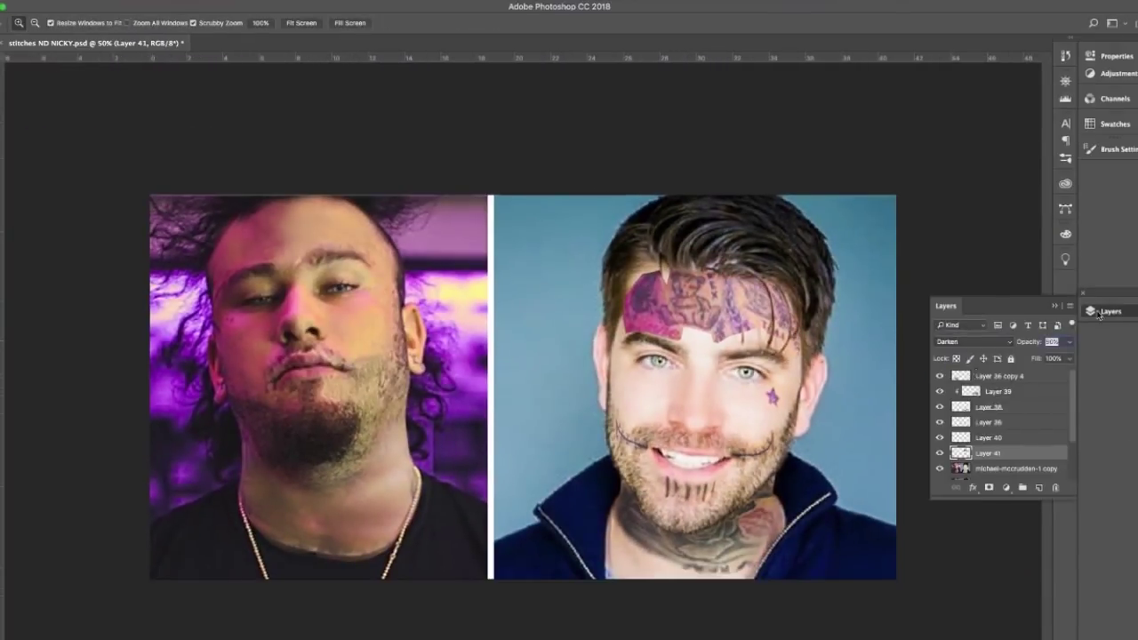
Step: Apply Levels (input 0/1.06/236, output white 229) to soften the forehead tattoo's tone
key(ctrl+l)
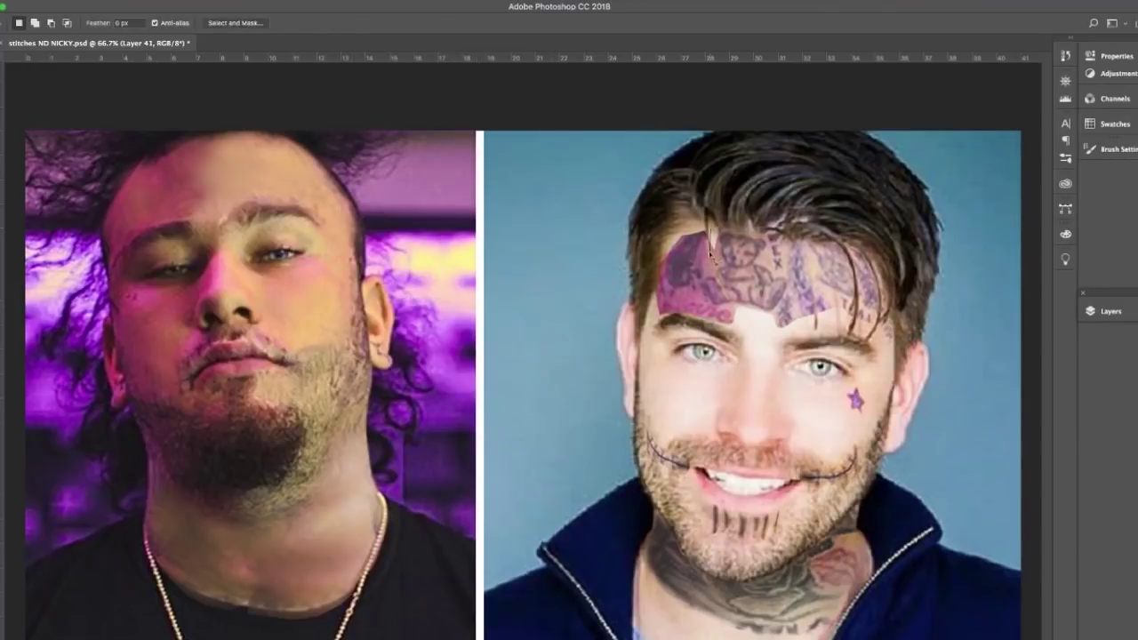
key(b)
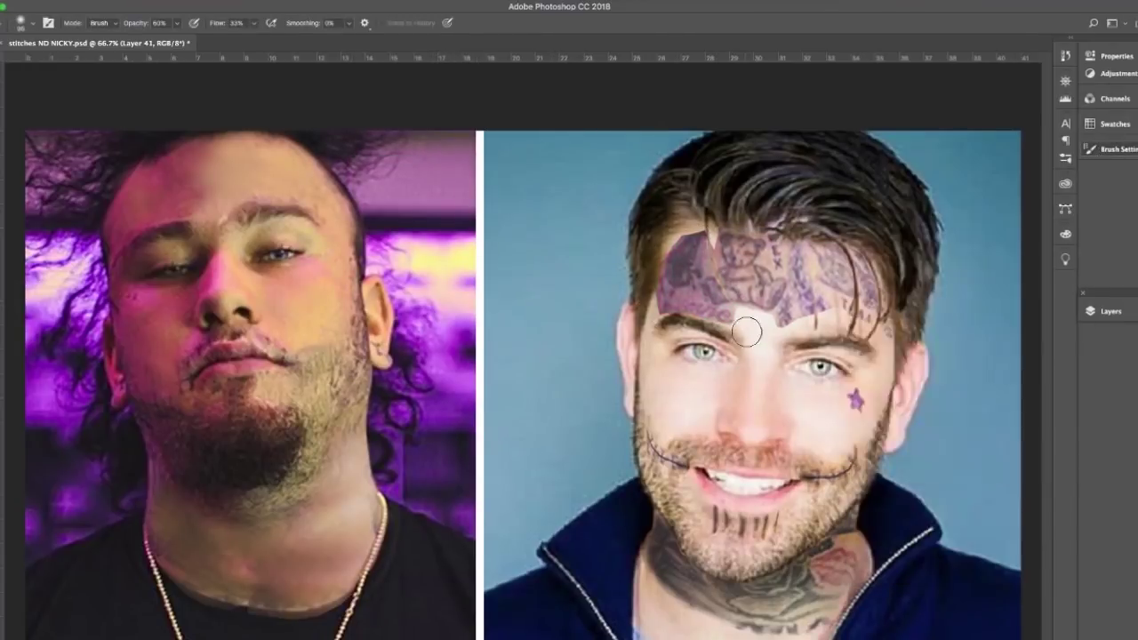